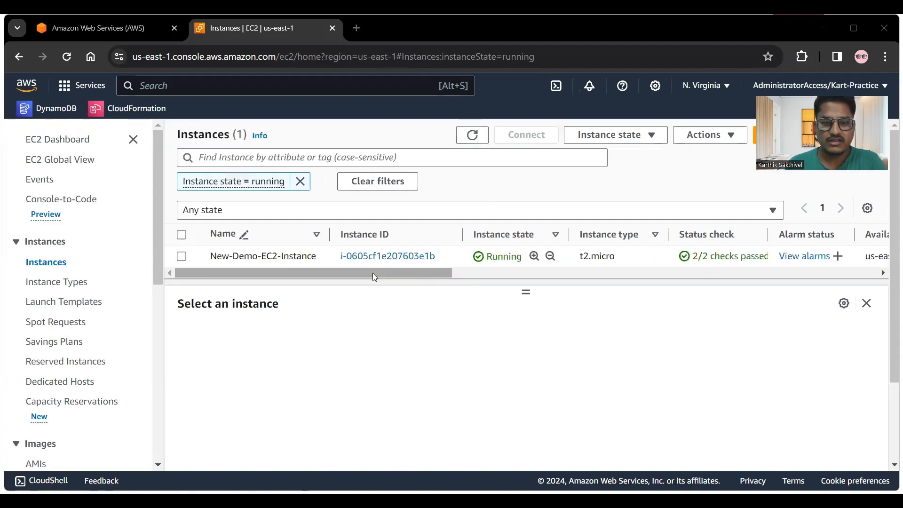
# Open CloudFormation in a new browser tab and go to its IaC generator.
pyautogui.moveTo(373, 276); pyautogui.dragTo(443, 280)
pyautogui.moveTo(582, 236); pyautogui.dragTo(637, 236)
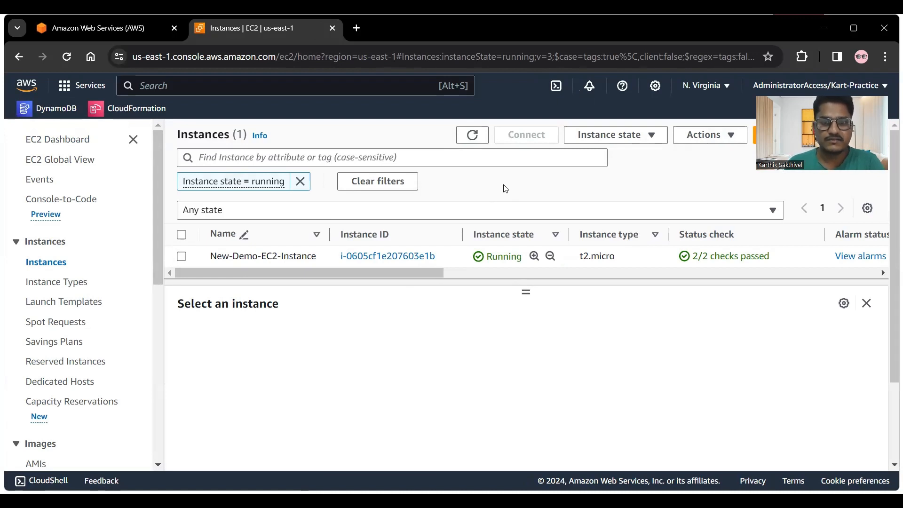
pyautogui.rightClick(145, 115)
pyautogui.click(175, 123)
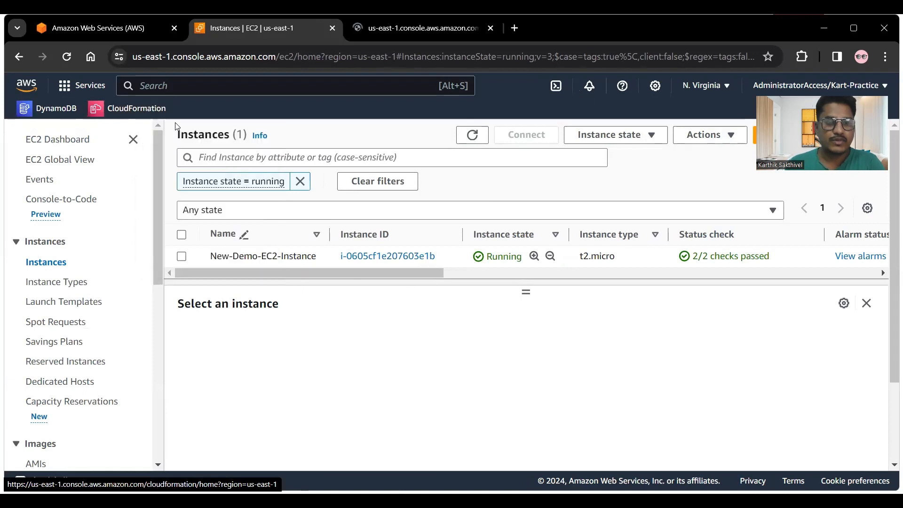
pyautogui.click(398, 28)
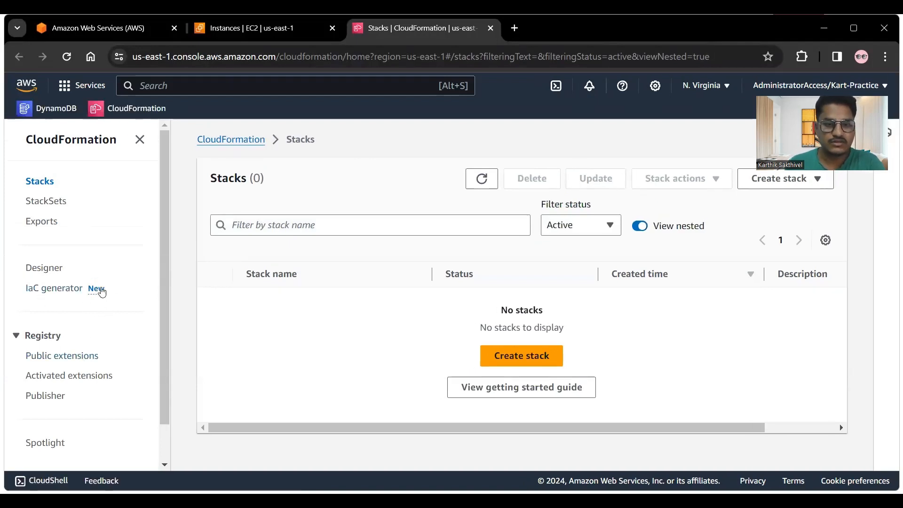
pyautogui.click(71, 289)
# Review the details of the last resource scan and start a new scan of the account's resources.
pyautogui.scroll(-1, 314, 227)
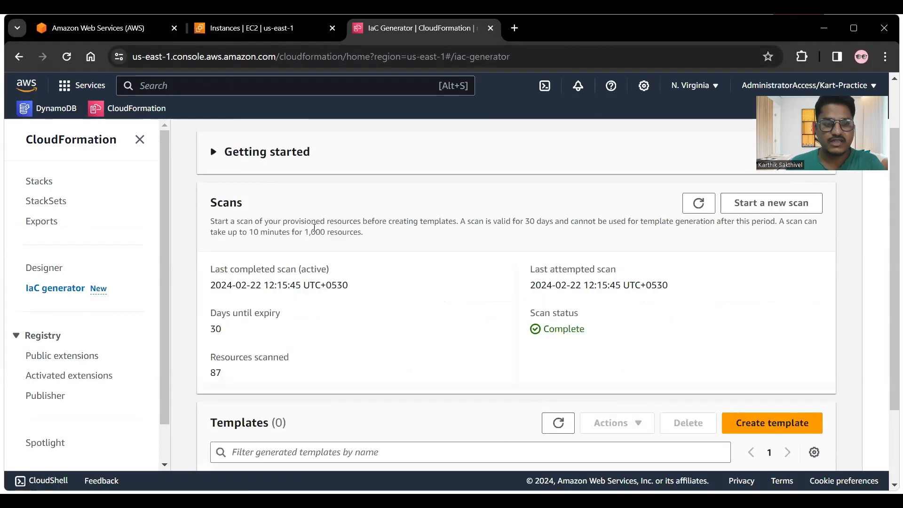
pyautogui.scroll(-1, 355, 252)
pyautogui.scroll(3, 356, 253)
pyautogui.scroll(-1, 520, 353)
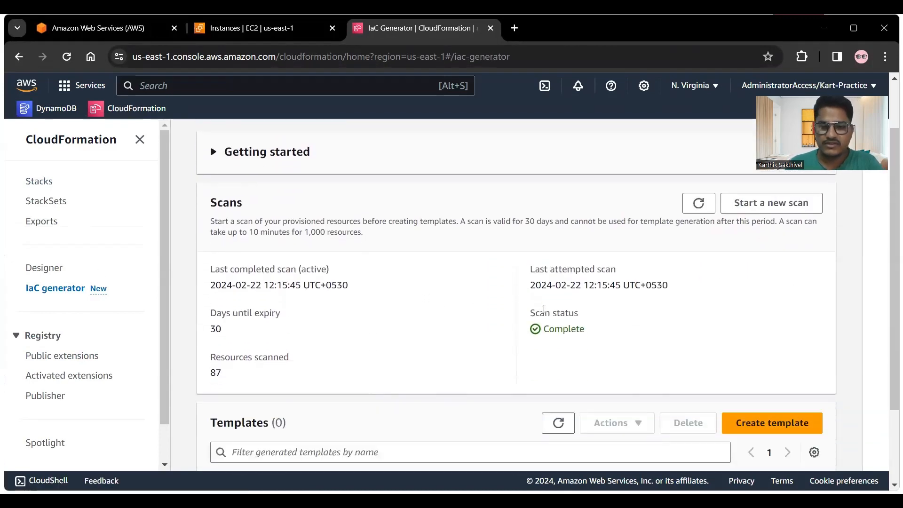
pyautogui.moveTo(531, 283); pyautogui.dragTo(689, 288)
pyautogui.click(699, 288)
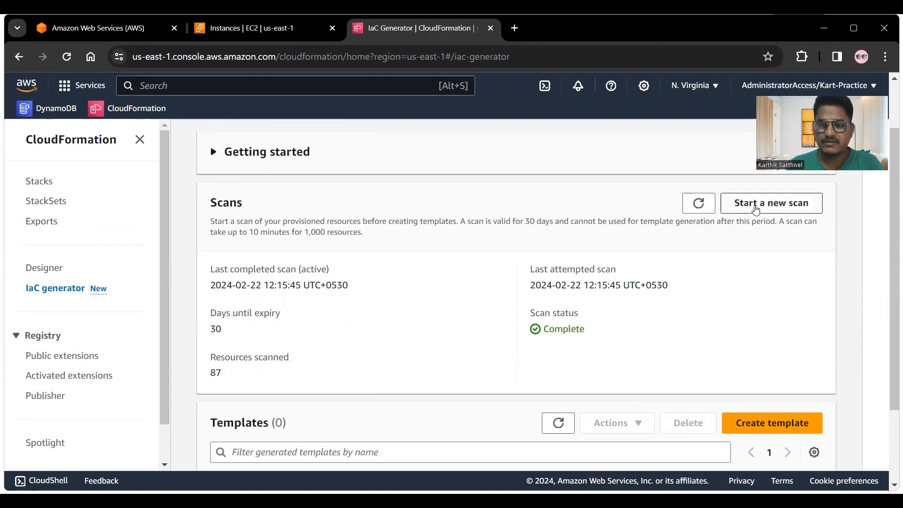
pyautogui.click(756, 210)
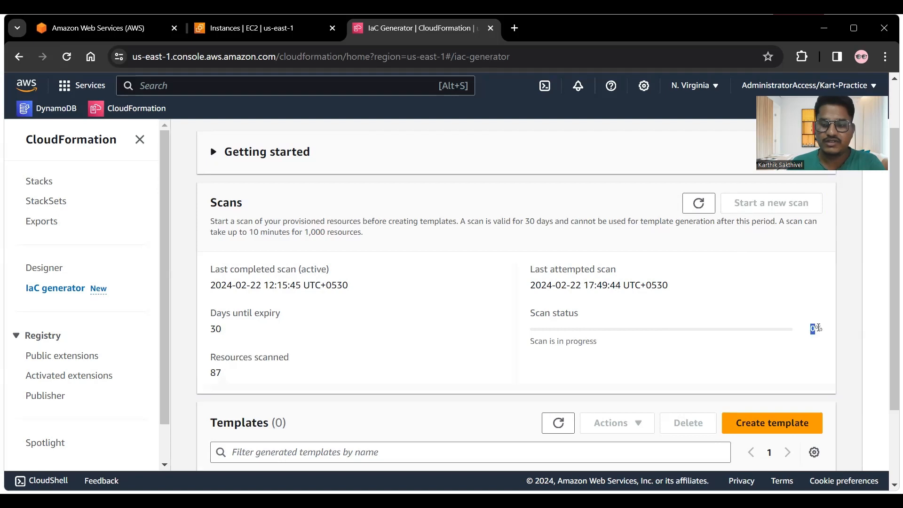
# Monitor the new scan's status until it finishes and check the number of resources scanned.
pyautogui.moveTo(818, 328); pyautogui.dragTo(823, 329)
pyautogui.click(709, 355)
pyautogui.moveTo(210, 356); pyautogui.dragTo(238, 373)
pyautogui.click(249, 374)
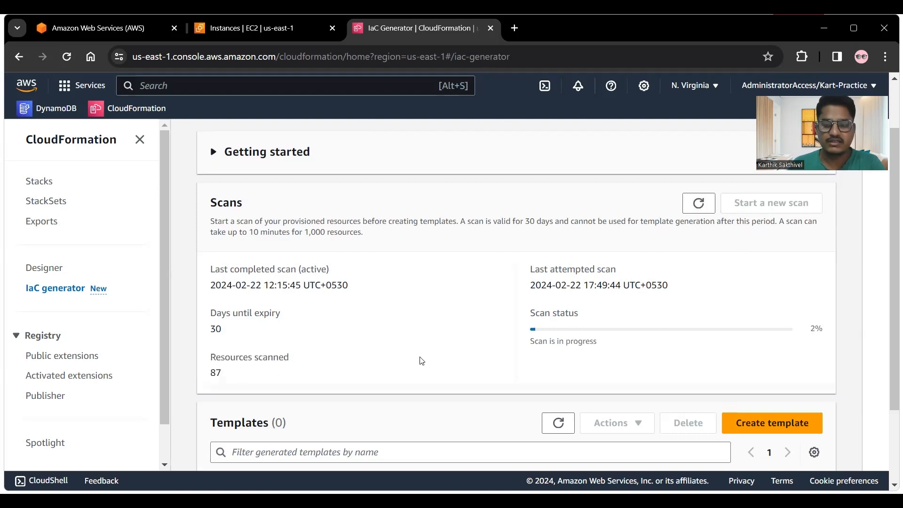
pyautogui.scroll(-3, 420, 360)
pyautogui.scroll(4, 420, 359)
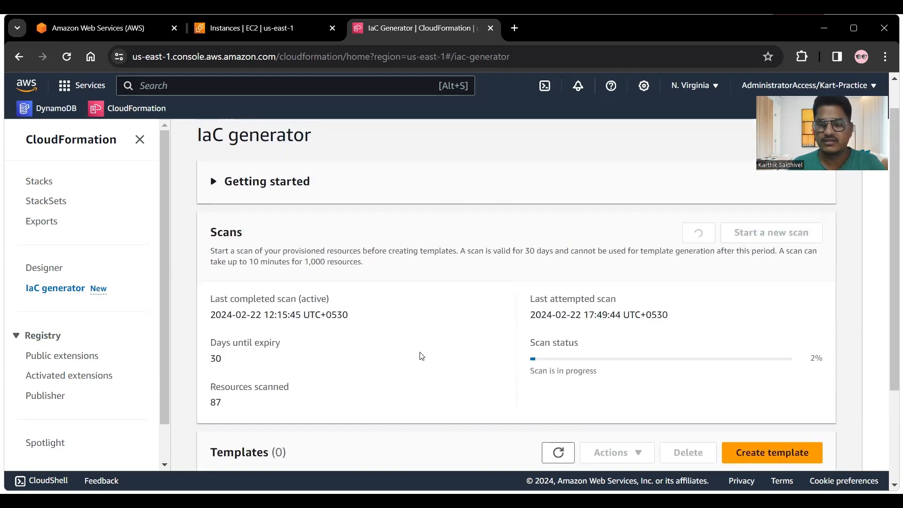
pyautogui.scroll(-2, 421, 357)
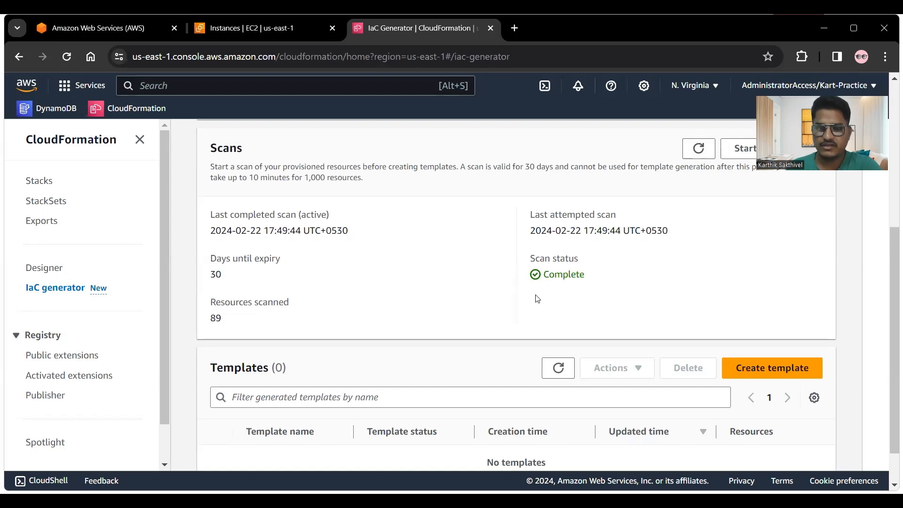
pyautogui.moveTo(527, 262); pyautogui.dragTo(605, 268)
pyautogui.click(610, 277)
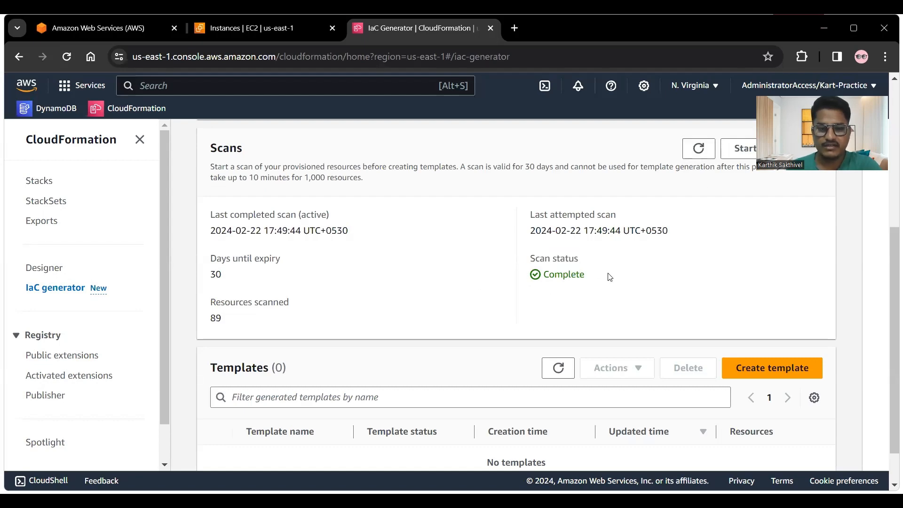
pyautogui.scroll(-1, 610, 277)
pyautogui.scroll(3, 610, 277)
pyautogui.scroll(-3, 668, 311)
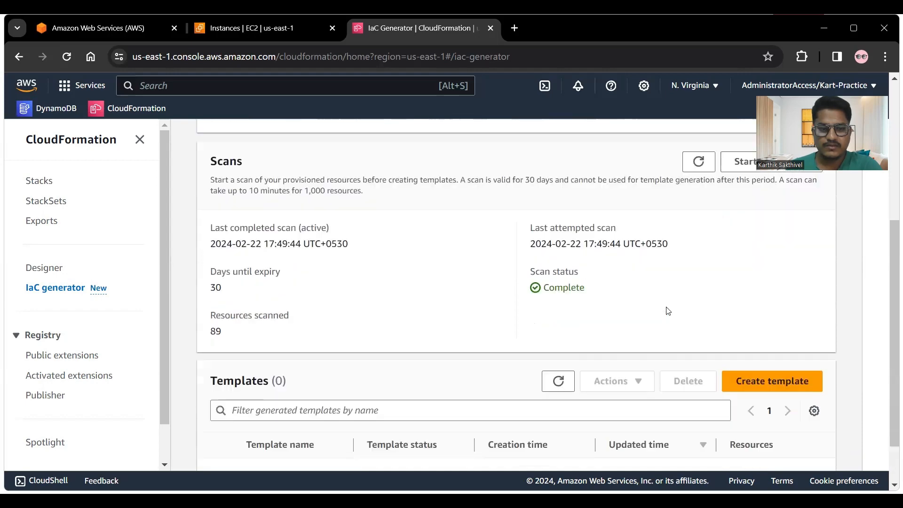
pyautogui.moveTo(208, 273); pyautogui.dragTo(234, 273)
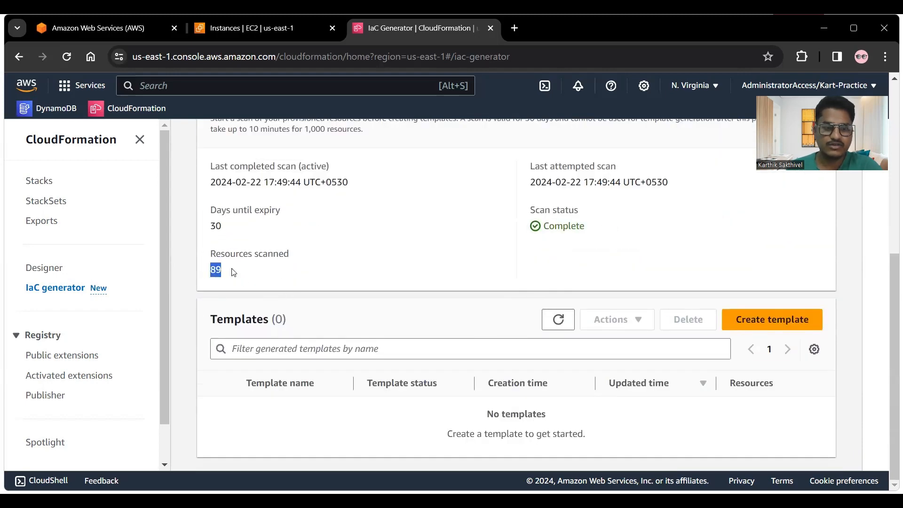
pyautogui.click(334, 294)
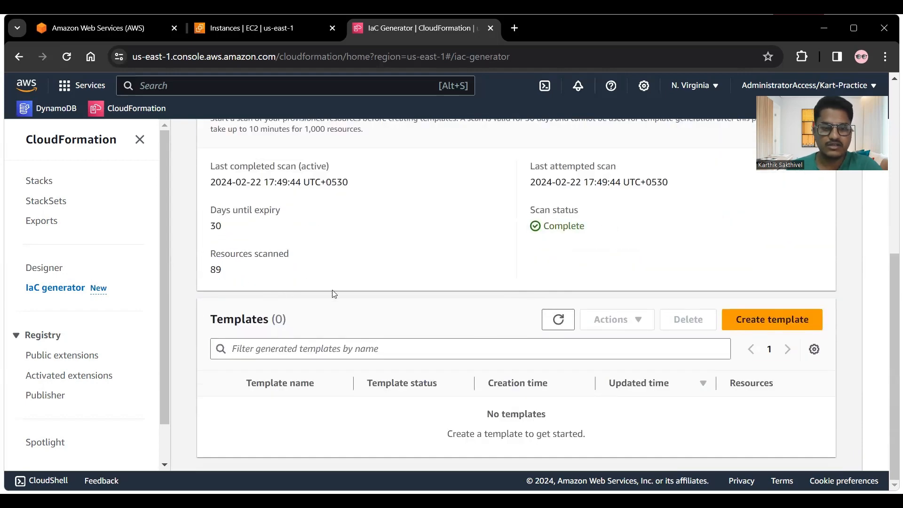
# Start creating a new template named Demo-IaC-Template and continue to adding scanned resources.
pyautogui.click(566, 319)
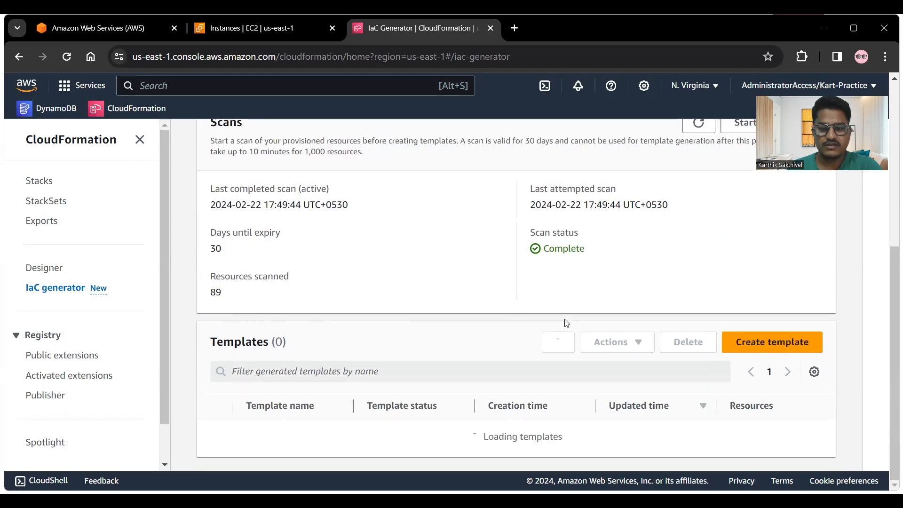
pyautogui.click(772, 329)
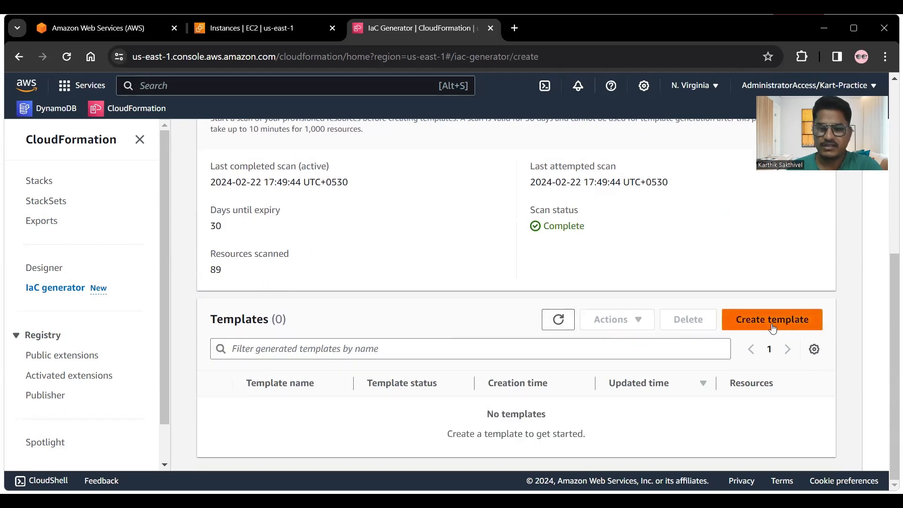
pyautogui.click(338, 253)
pyautogui.write('D')
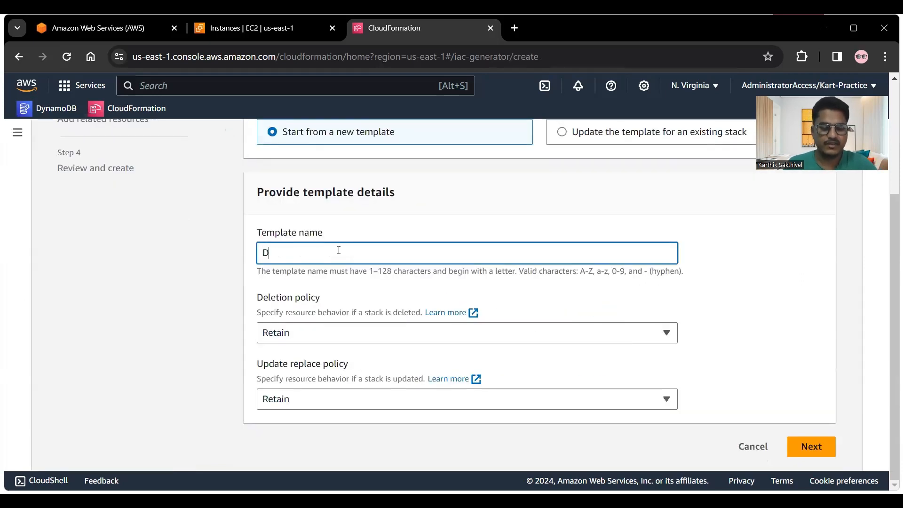
pyautogui.write('emo-')
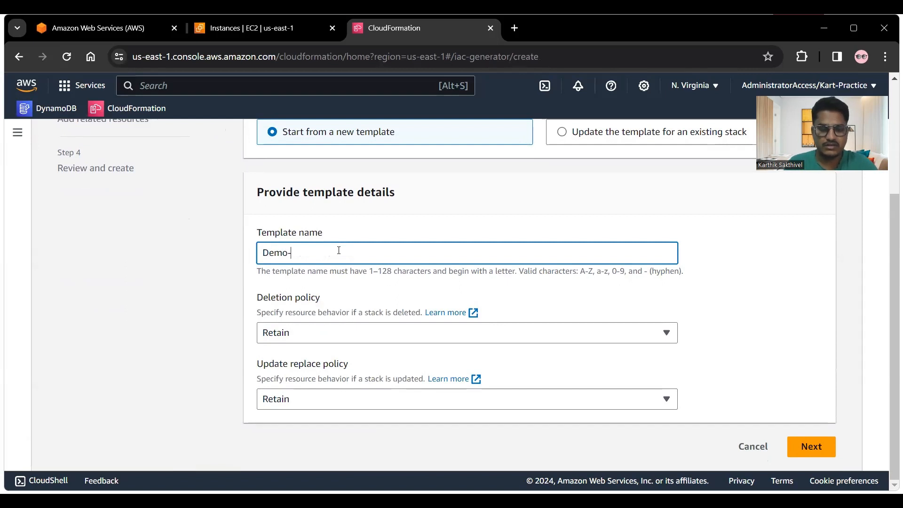
pyautogui.write('IA')
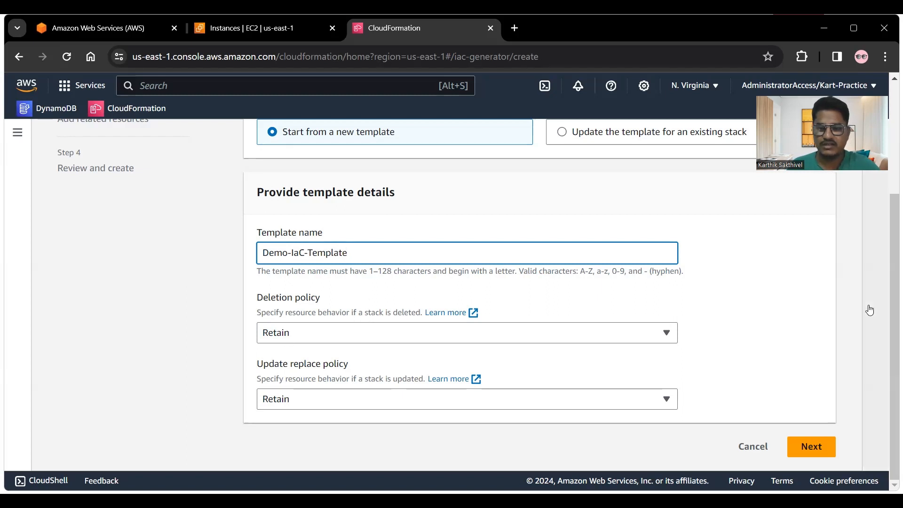
pyautogui.click(827, 450)
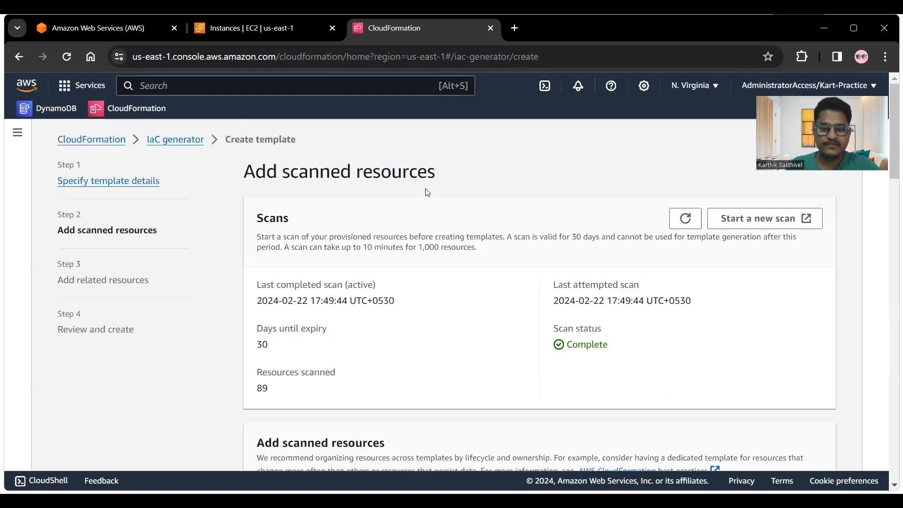
# Filter the scanned resources by resource type AWS::EC2::Instance.
pyautogui.moveTo(243, 172); pyautogui.dragTo(446, 178)
pyautogui.click(473, 188)
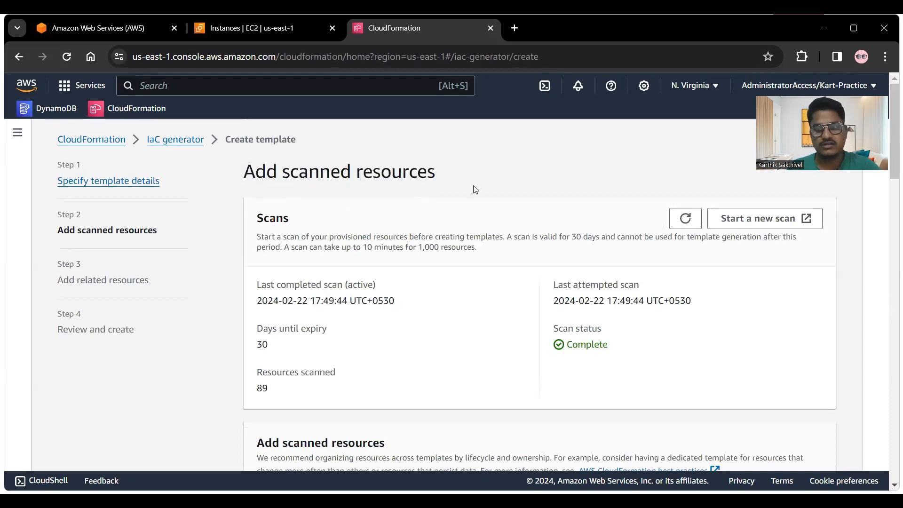
pyautogui.scroll(-4, 475, 202)
pyautogui.scroll(-2, 475, 215)
pyautogui.scroll(2, 366, 222)
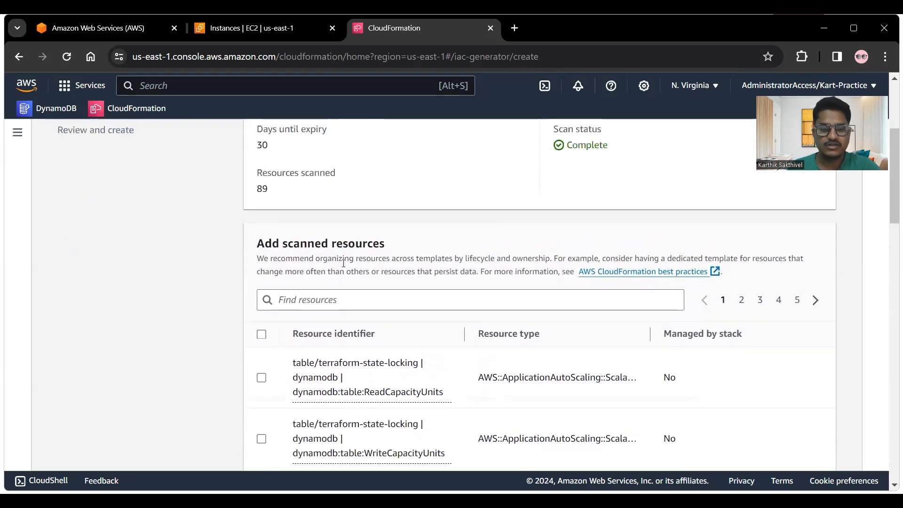
pyautogui.click(322, 301)
pyautogui.click(284, 348)
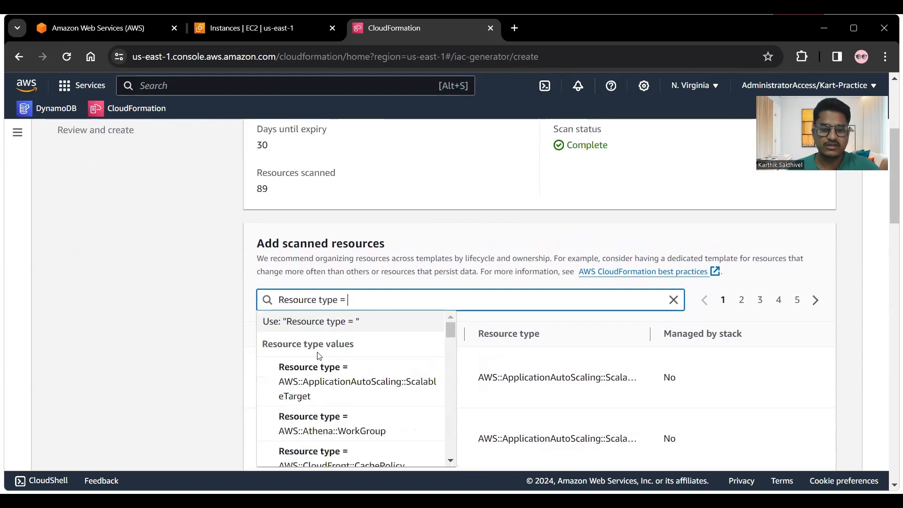
pyautogui.write('Ec')
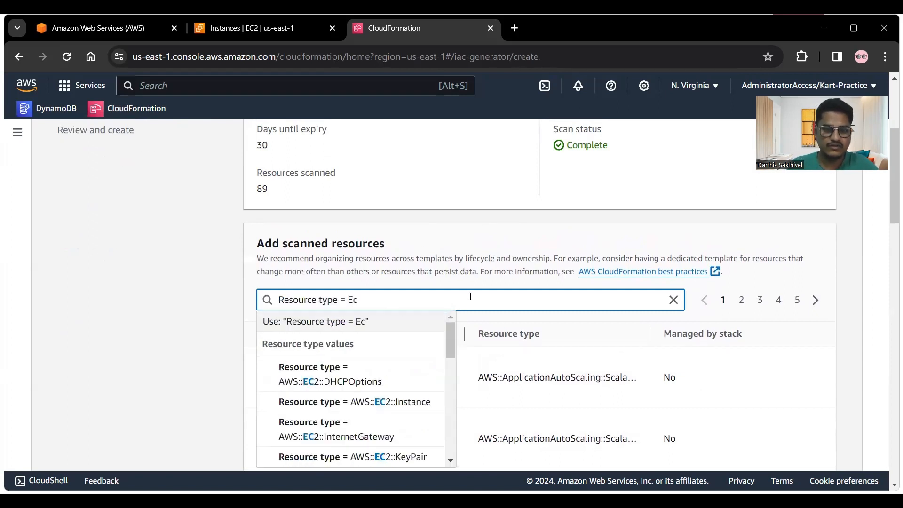
pyautogui.write('2::lin')
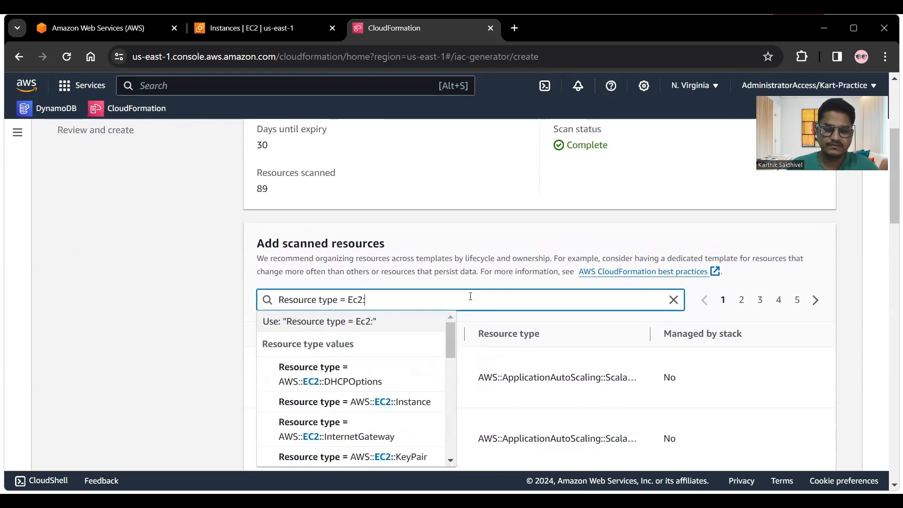
pyautogui.press('BackSpace')
pyautogui.press('BackSpace')
pyautogui.press('BackSpace')
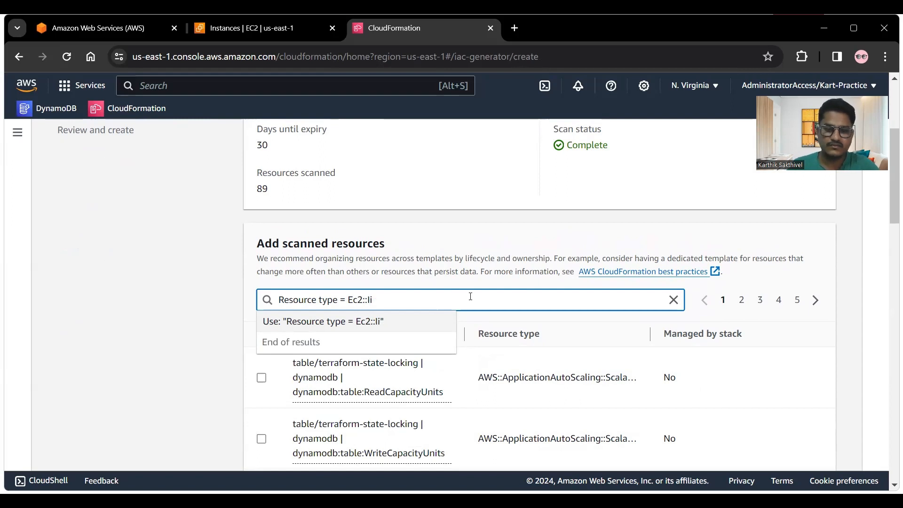
pyautogui.write('In')
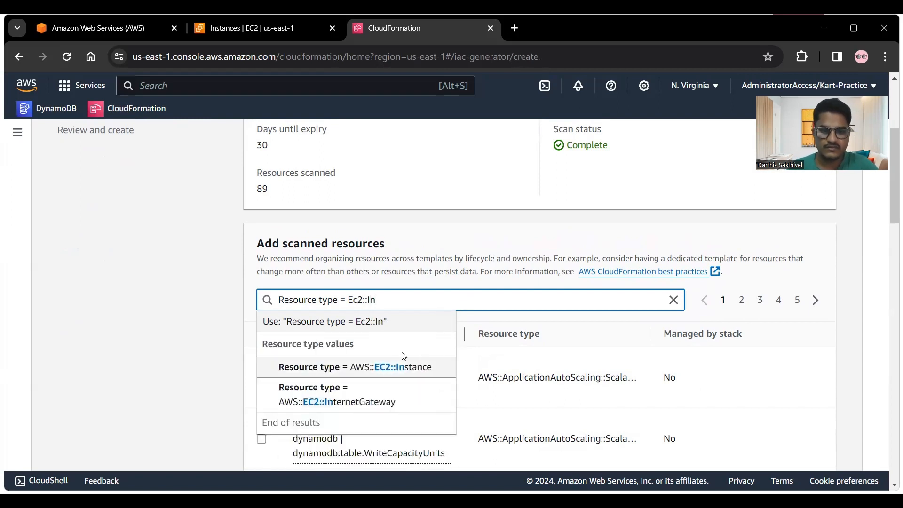
pyautogui.click(395, 367)
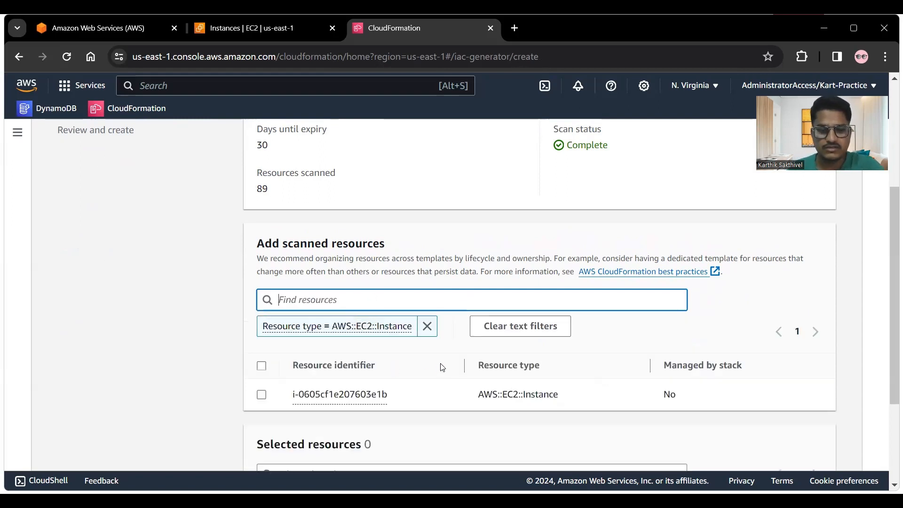
# Select the listed EC2 instance for the template and review its stack management, resource type and identifier.
pyautogui.scroll(-2, 442, 368)
pyautogui.scroll(2, 442, 367)
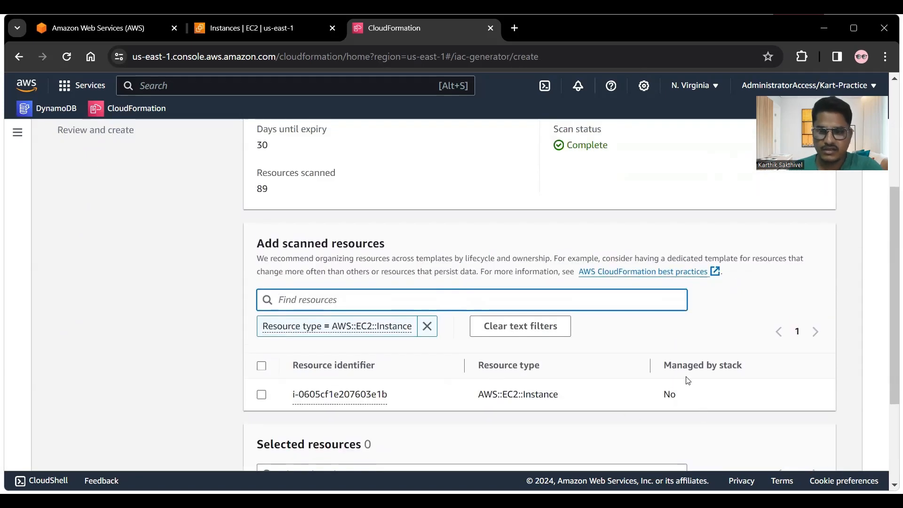
pyautogui.moveTo(663, 366); pyautogui.dragTo(749, 368)
pyautogui.doubleClick(672, 393)
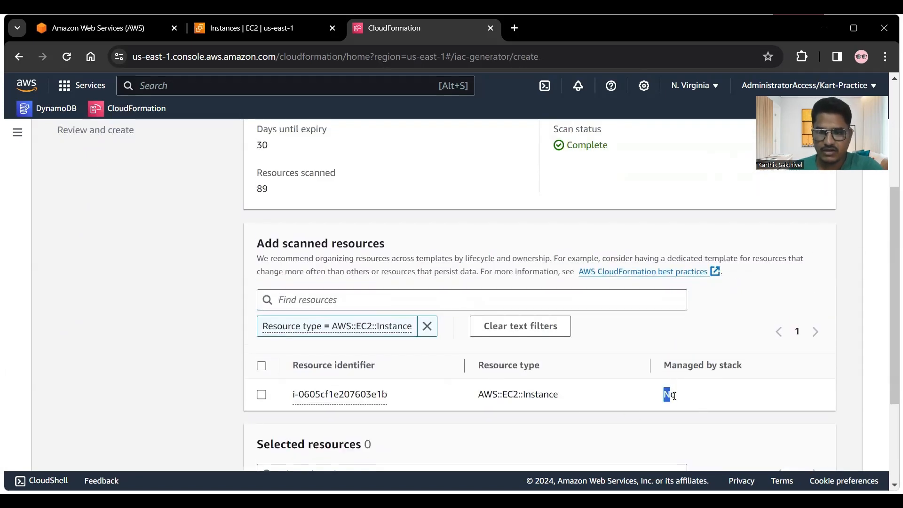
pyautogui.click(685, 398)
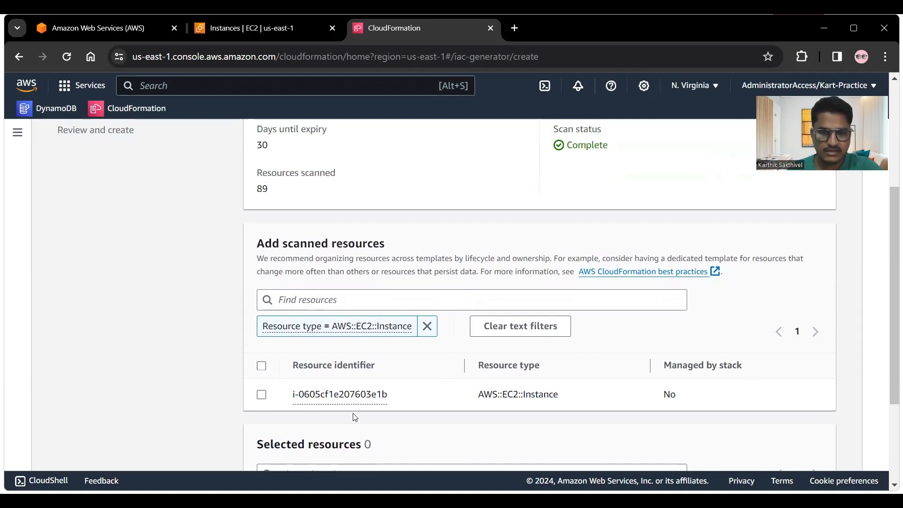
pyautogui.click(262, 394)
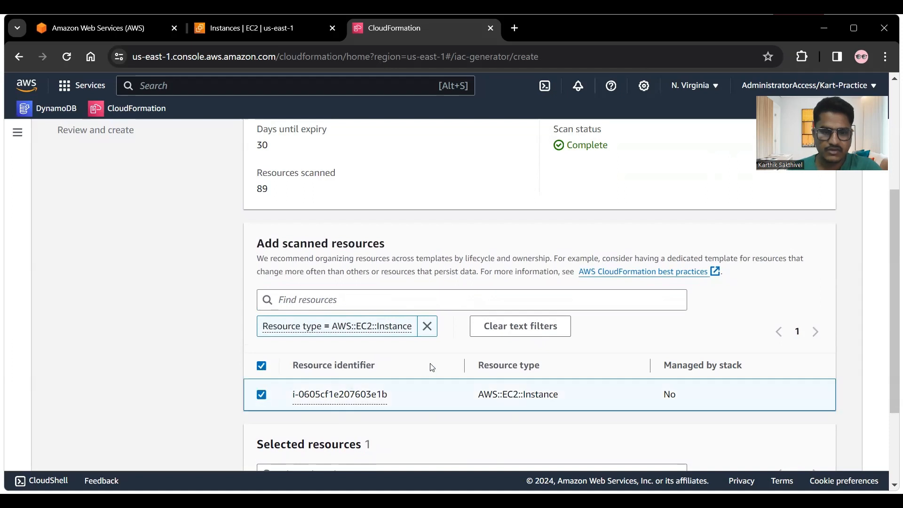
pyautogui.scroll(-2, 348, 362)
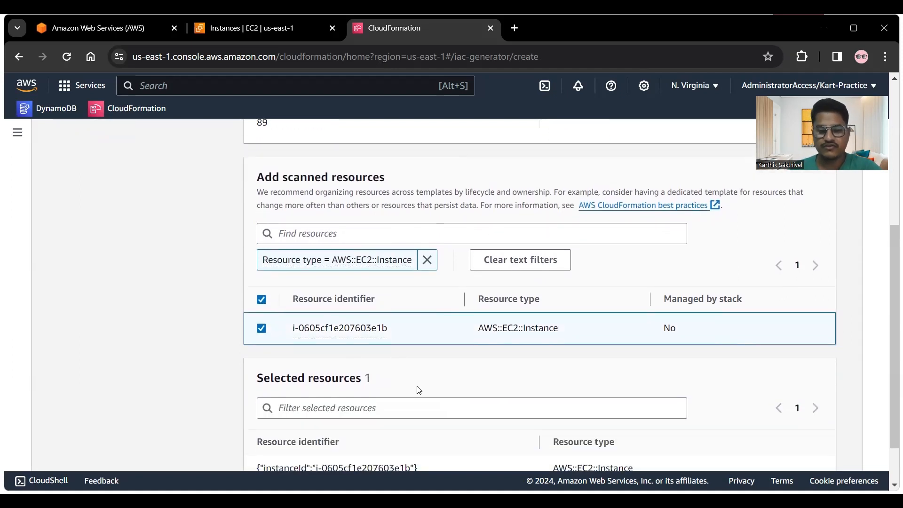
pyautogui.scroll(-1, 422, 386)
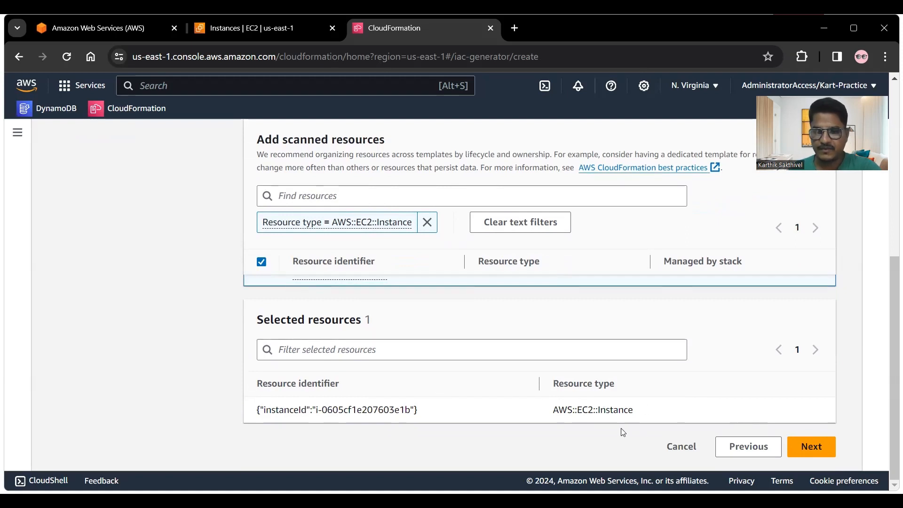
pyautogui.moveTo(553, 410); pyautogui.dragTo(633, 409)
pyautogui.moveTo(323, 410); pyautogui.dragTo(405, 409)
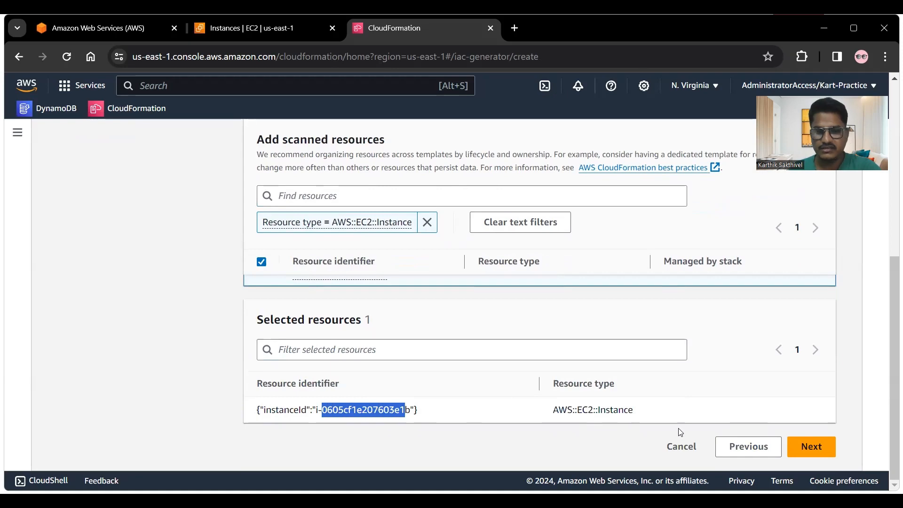
# Continue to the related resources and review the recommended types, from network interface to VPC, keeping all of them selected.
pyautogui.click(809, 446)
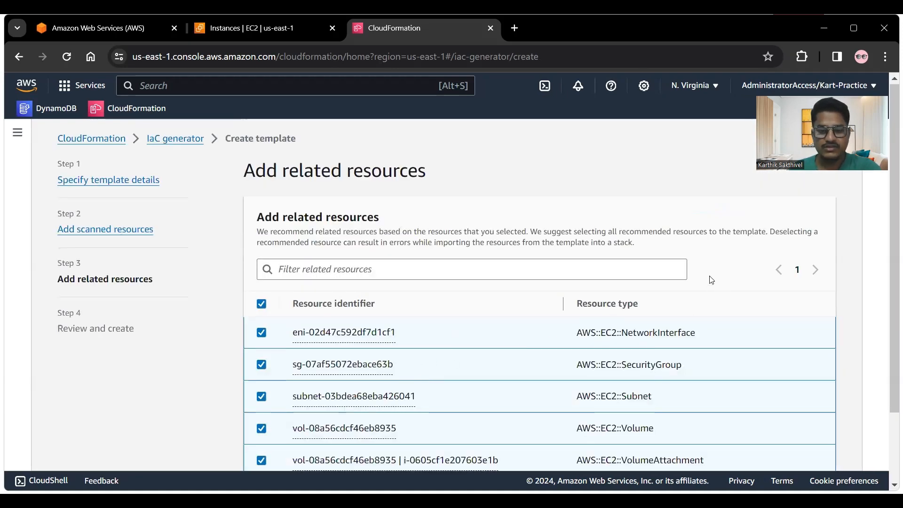
pyautogui.scroll(-2, 712, 280)
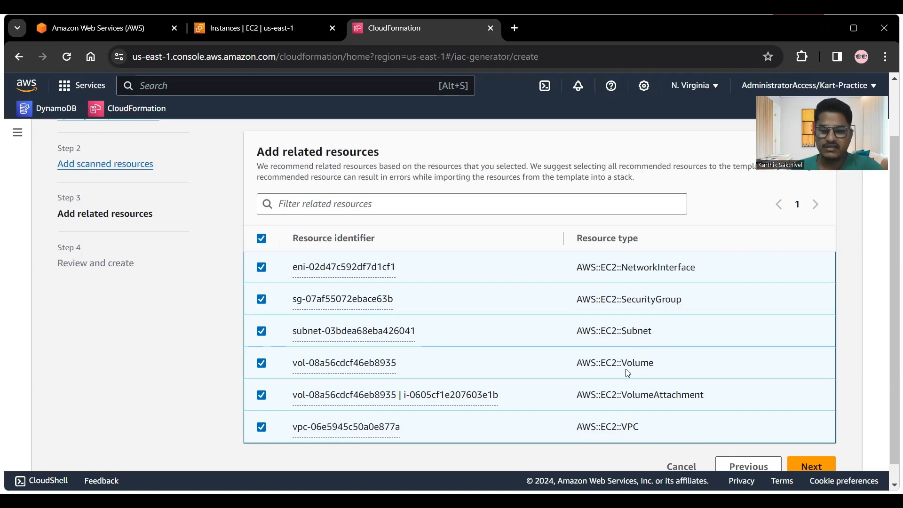
pyautogui.moveTo(622, 362); pyautogui.dragTo(654, 361)
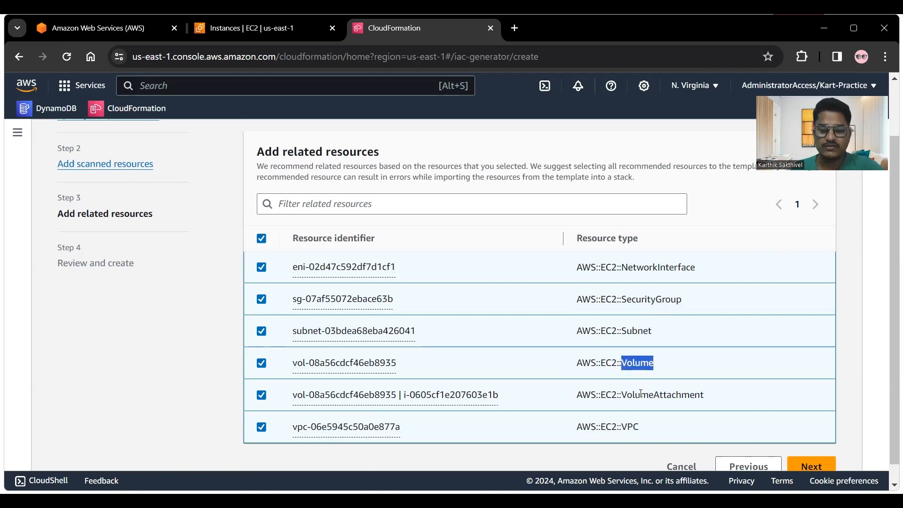
pyautogui.moveTo(627, 394); pyautogui.dragTo(671, 394)
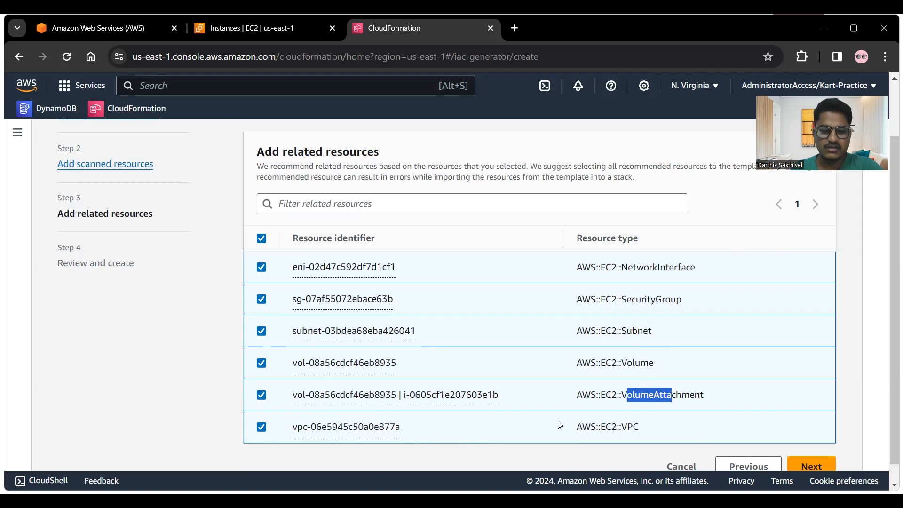
pyautogui.moveTo(573, 425); pyautogui.dragTo(648, 433)
pyautogui.scroll(-1, 648, 431)
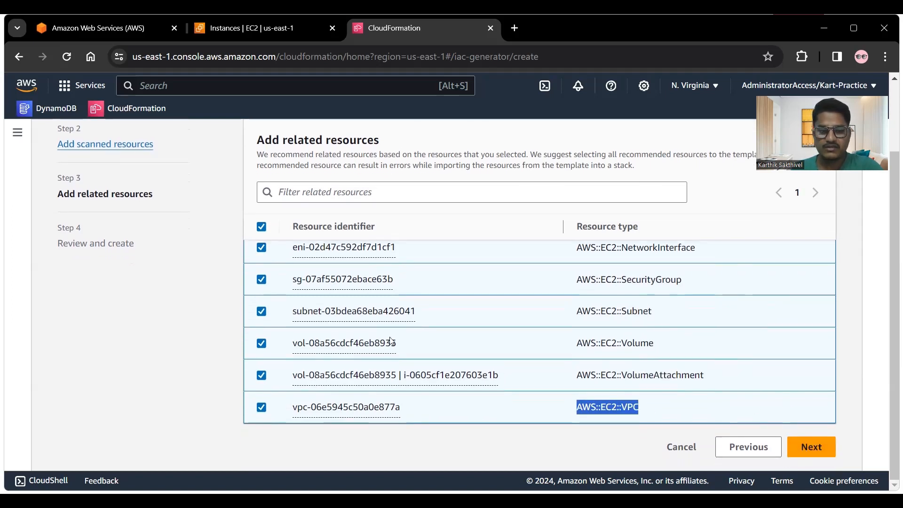
pyautogui.scroll(2, 374, 334)
pyautogui.scroll(-2, 496, 334)
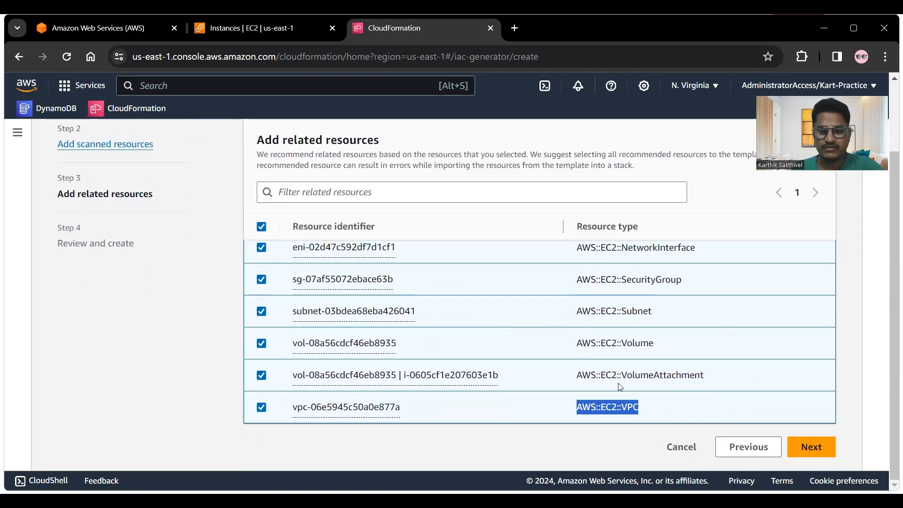
# Accept the recommended related resources, review the template summary and create the template.
pyautogui.click(807, 447)
pyautogui.scroll(-4, 440, 323)
pyautogui.scroll(-4, 440, 325)
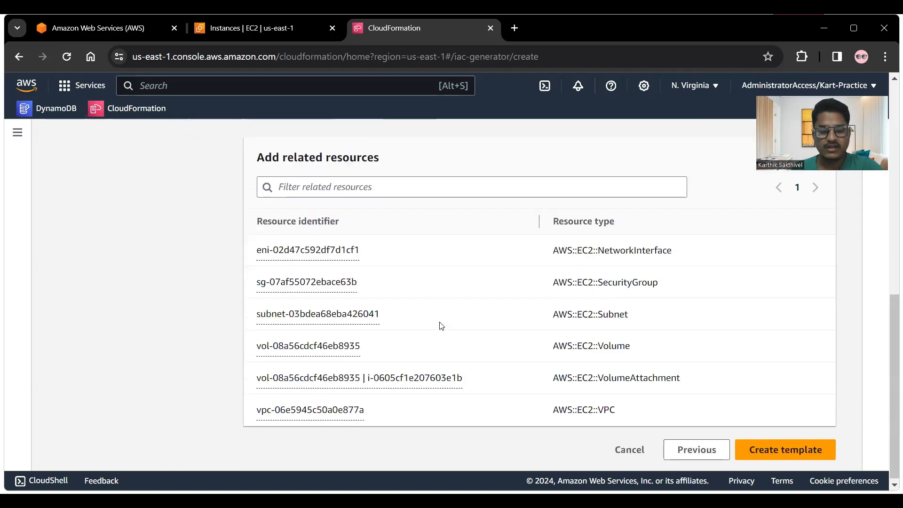
pyautogui.scroll(10, 492, 308)
pyautogui.scroll(-10, 706, 344)
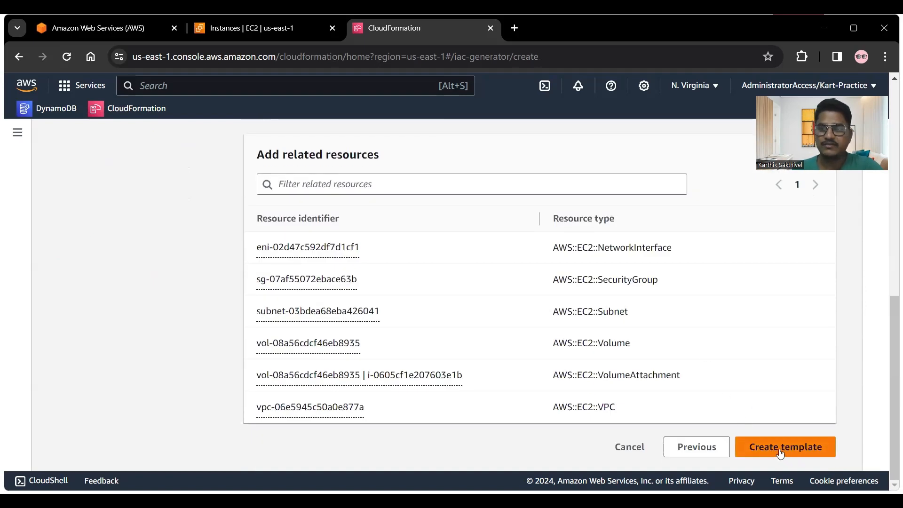
pyautogui.click(780, 452)
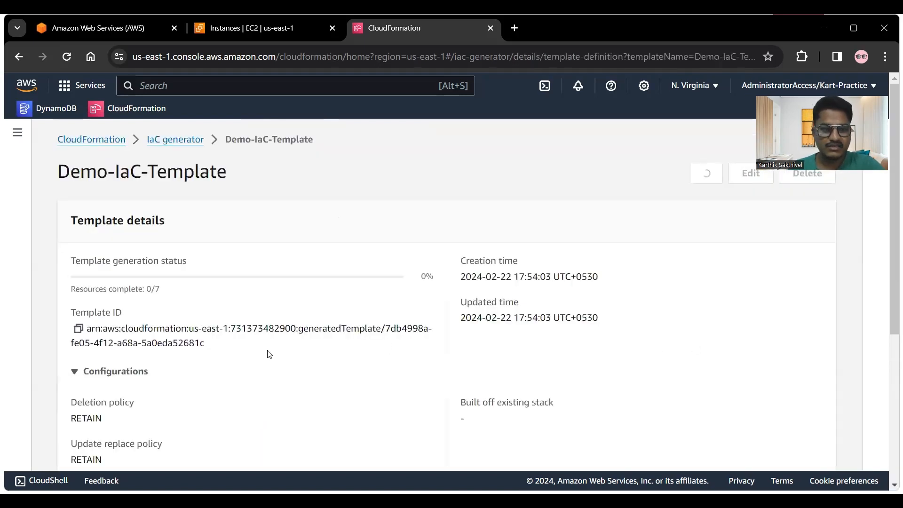
# Check the template's generation status, configuration policies, and creation and update times.
pyautogui.moveTo(147, 289); pyautogui.dragTo(155, 290)
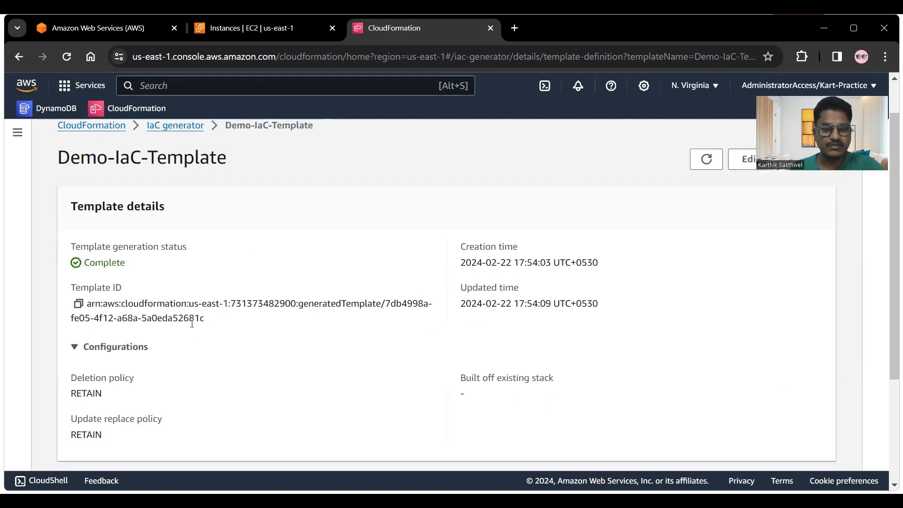
pyautogui.scroll(-3, 251, 351)
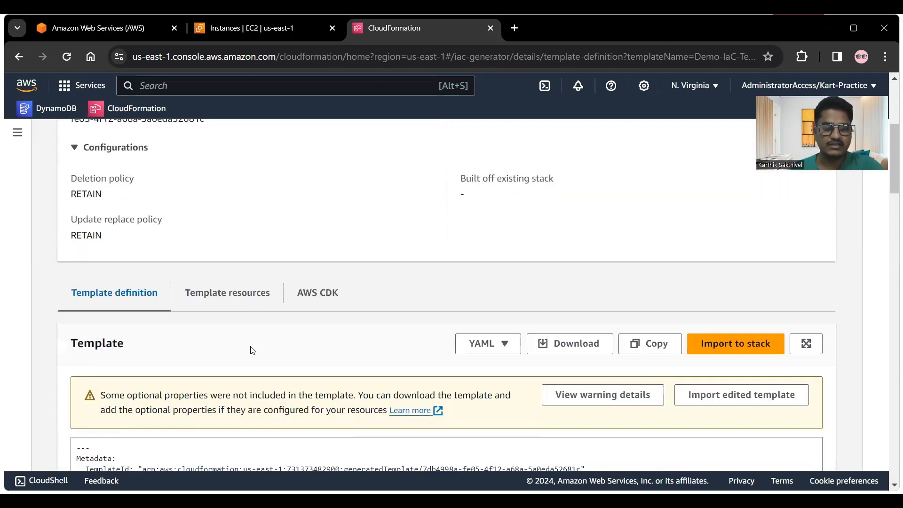
pyautogui.scroll(1, 250, 339)
pyautogui.scroll(1, 250, 339)
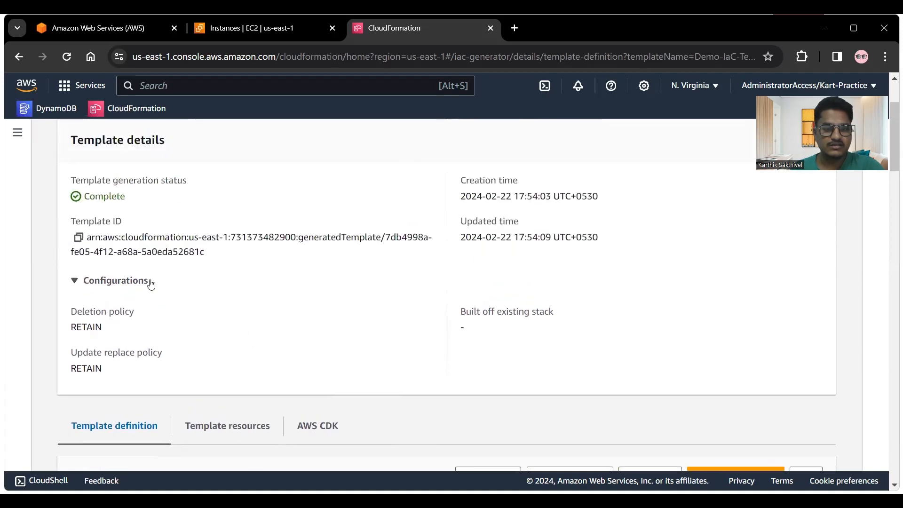
pyautogui.moveTo(506, 196); pyautogui.dragTo(581, 196)
pyautogui.moveTo(513, 237); pyautogui.dragTo(582, 237)
# Display the template definition in JSON format and skim through the generated code.
pyautogui.scroll(-5, 374, 335)
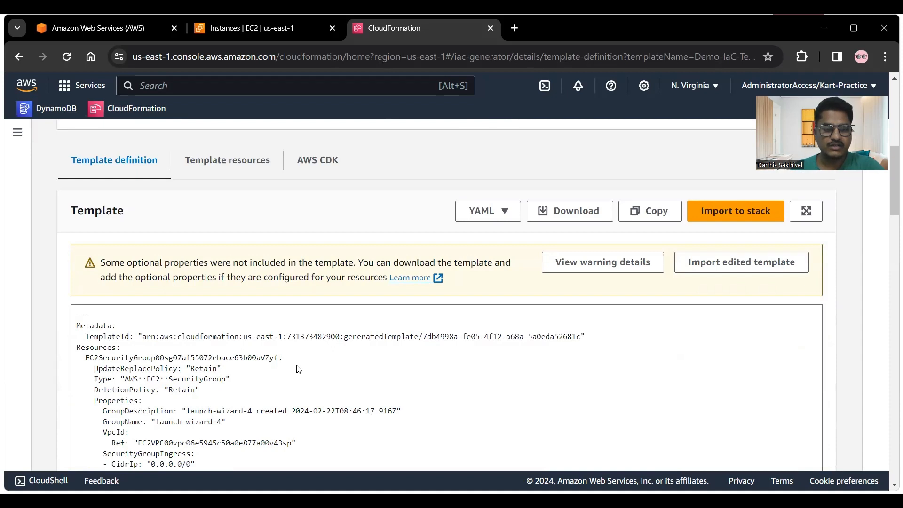
pyautogui.click(510, 215)
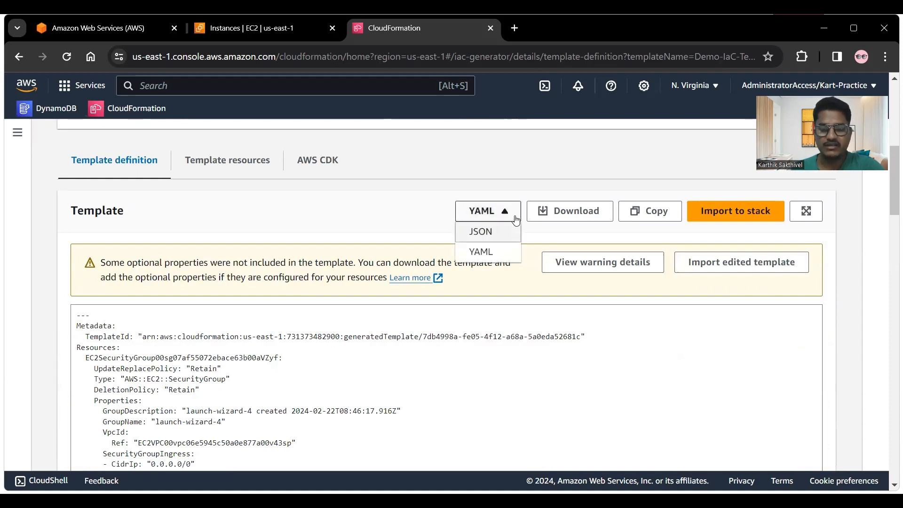
pyautogui.click(502, 258)
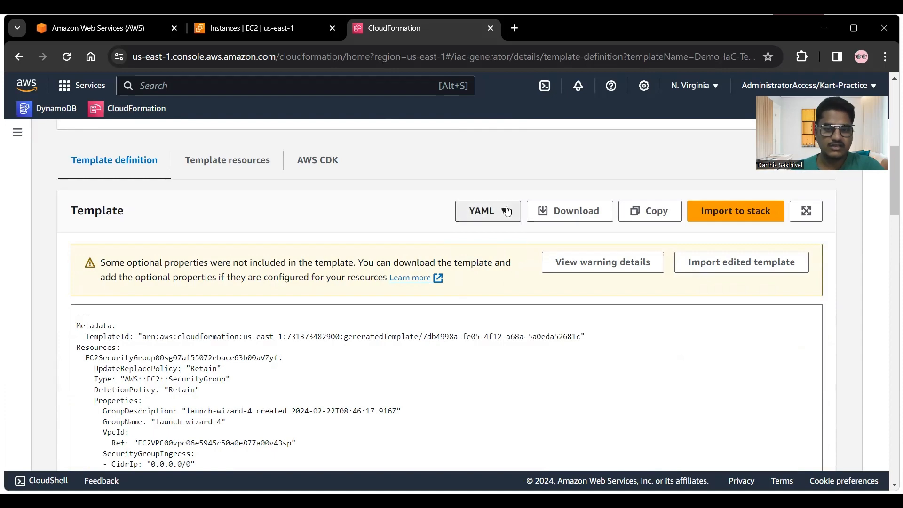
pyautogui.click(489, 211)
pyautogui.click(489, 230)
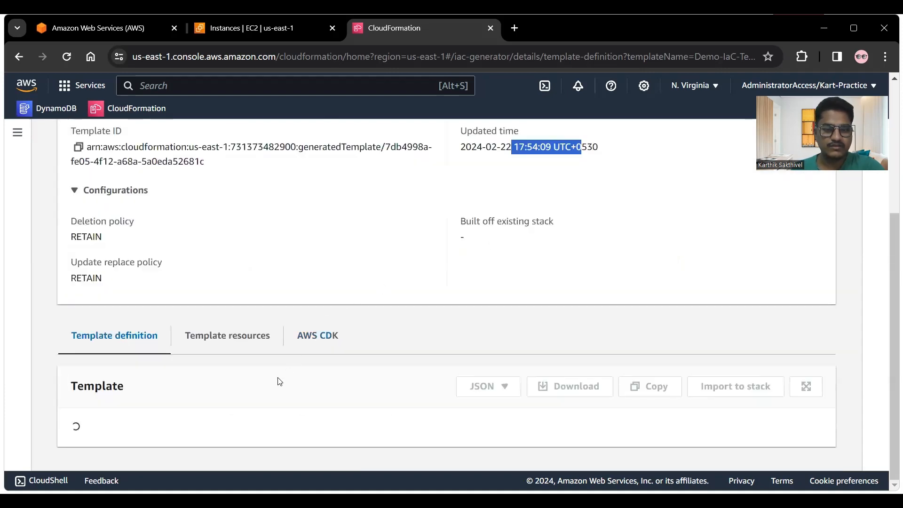
pyautogui.scroll(-5, 348, 367)
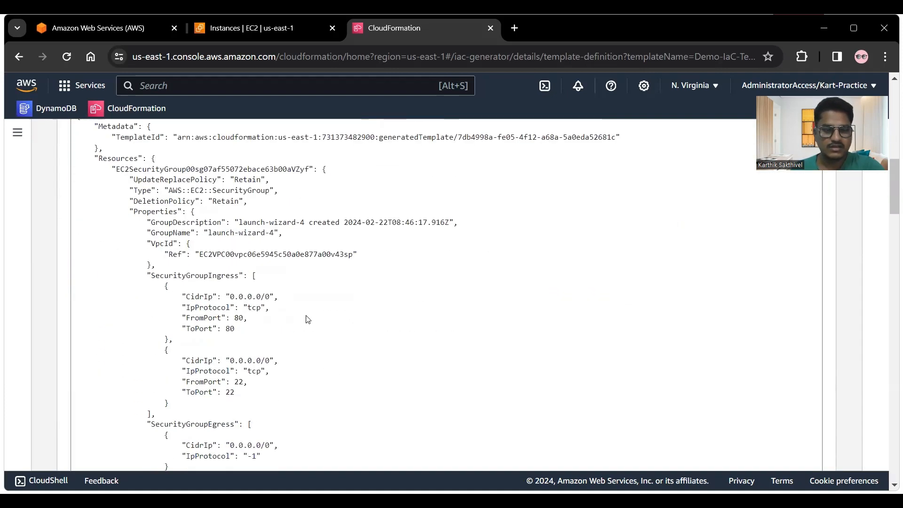
pyautogui.scroll(-4, 308, 317)
pyautogui.scroll(12, 470, 324)
pyautogui.scroll(-3, 628, 328)
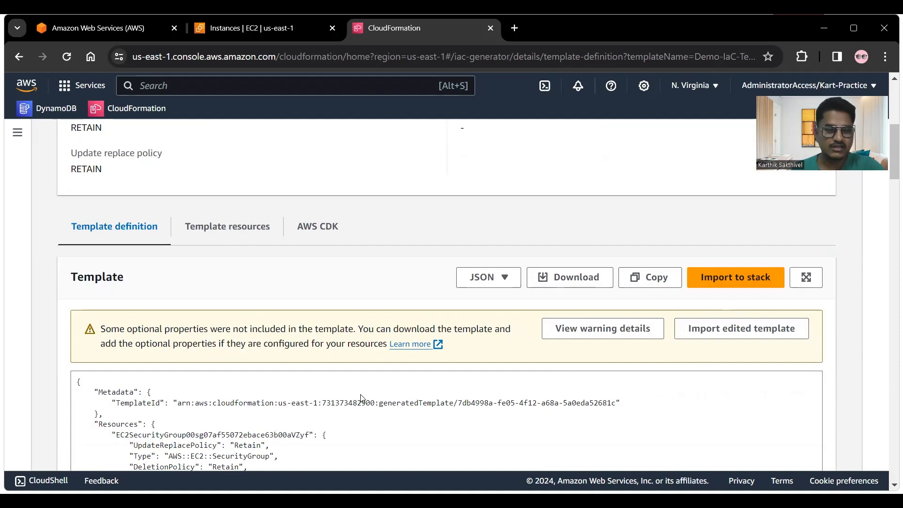
pyautogui.scroll(6, 347, 426)
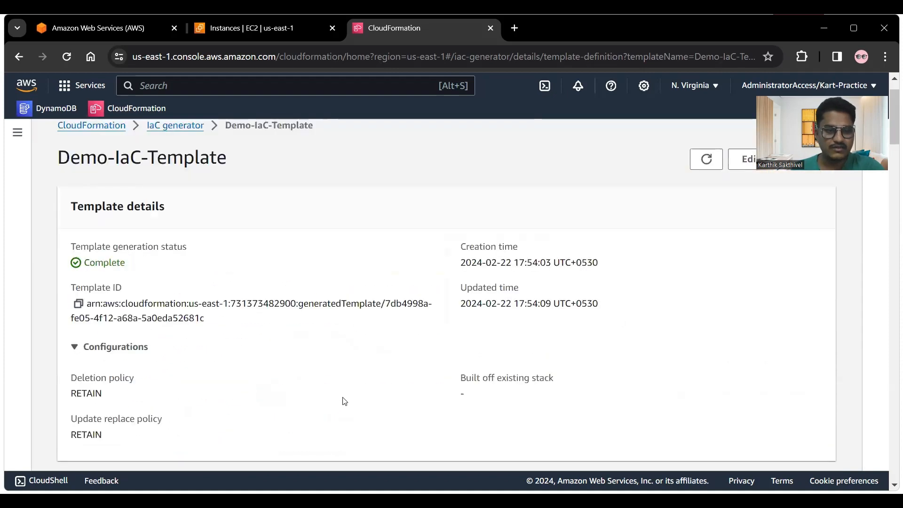
pyautogui.scroll(-8, 343, 400)
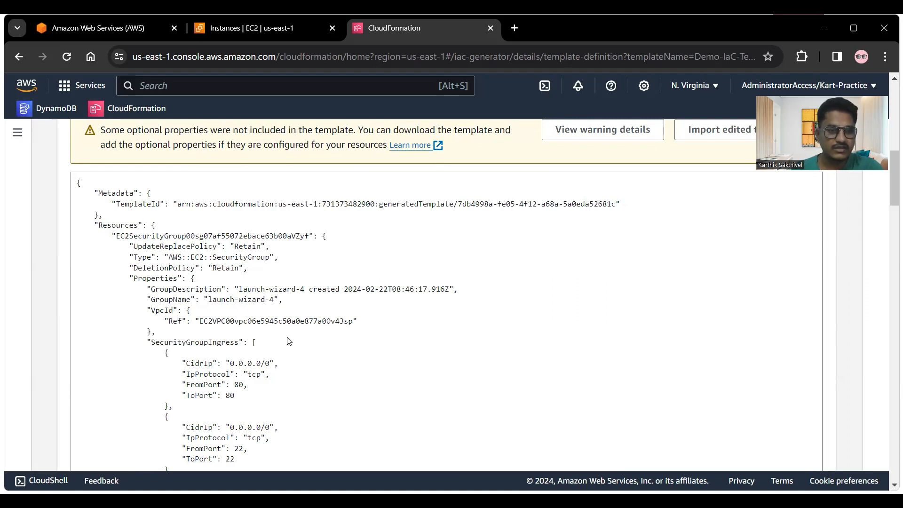
# Examine the security group and EC2 instance definitions in the JSON template, including availability zone, subnet, security group IDs and network interfaces.
pyautogui.moveTo(170, 259); pyautogui.dragTo(268, 258)
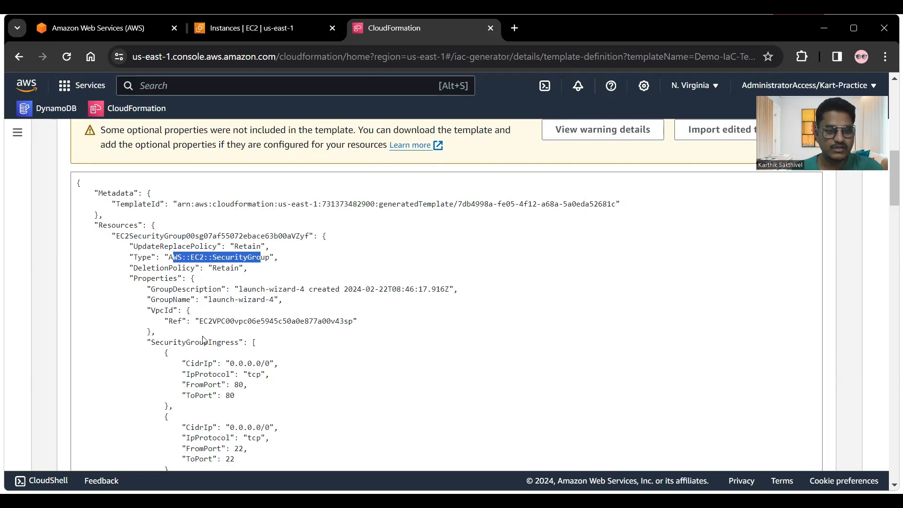
pyautogui.scroll(-4, 205, 340)
pyautogui.scroll(-2, 204, 340)
pyautogui.moveTo(177, 310); pyautogui.dragTo(247, 310)
pyautogui.scroll(-2, 164, 299)
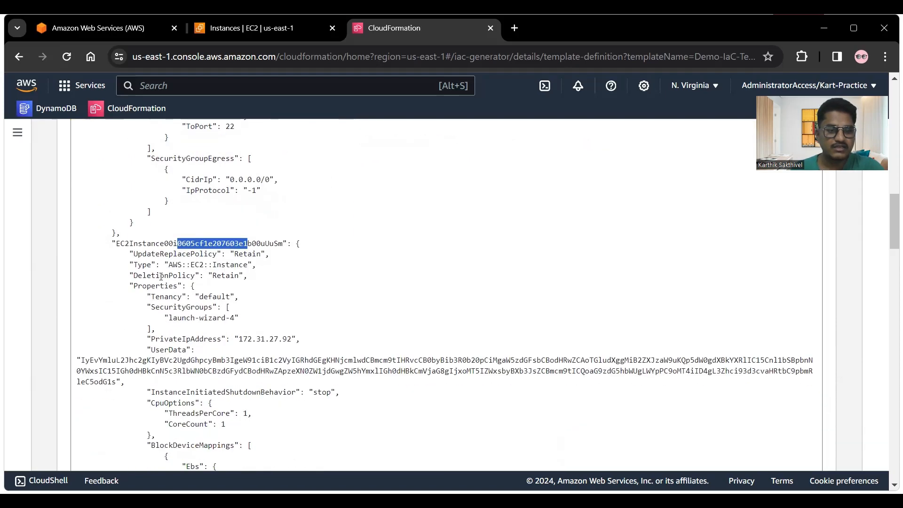
pyautogui.moveTo(161, 276); pyautogui.dragTo(282, 251)
pyautogui.scroll(-7, 207, 285)
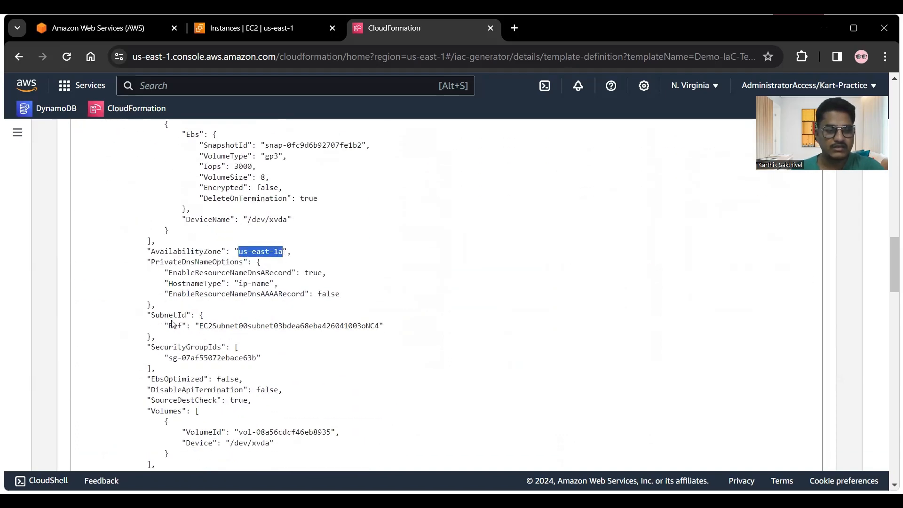
pyautogui.moveTo(169, 316); pyautogui.dragTo(182, 315)
pyautogui.moveTo(178, 348); pyautogui.dragTo(199, 349)
pyautogui.scroll(20, 198, 360)
pyautogui.scroll(-4, 198, 360)
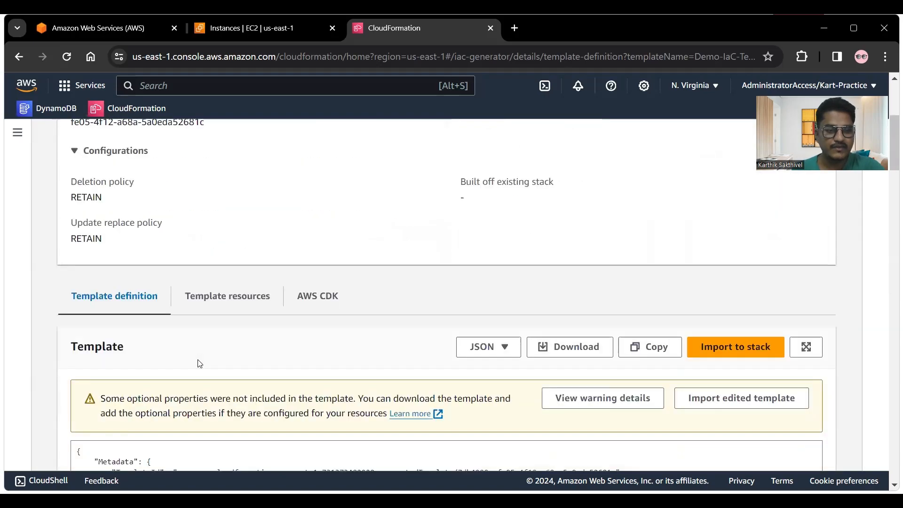
pyautogui.scroll(-20, 200, 364)
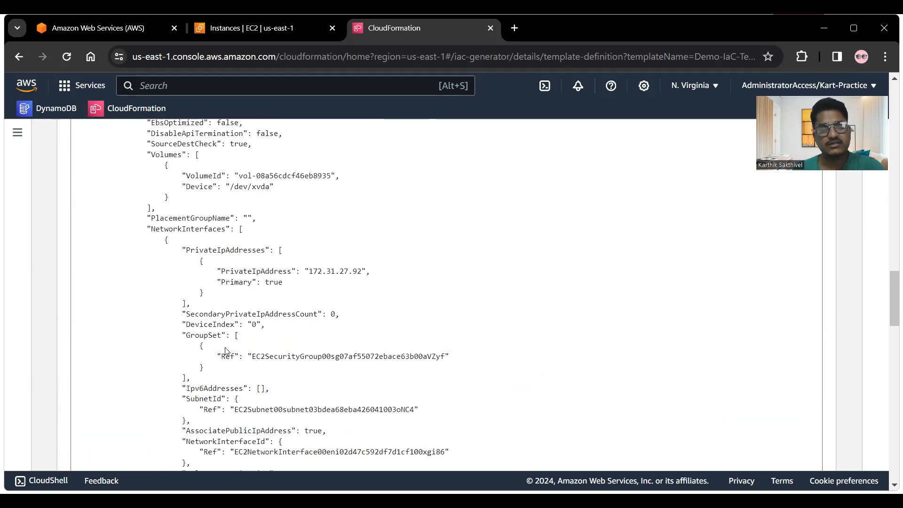
pyautogui.scroll(-12, 226, 351)
# Start importing the template to a stack, keeping the generated template as the source.
pyautogui.scroll(20, 230, 351)
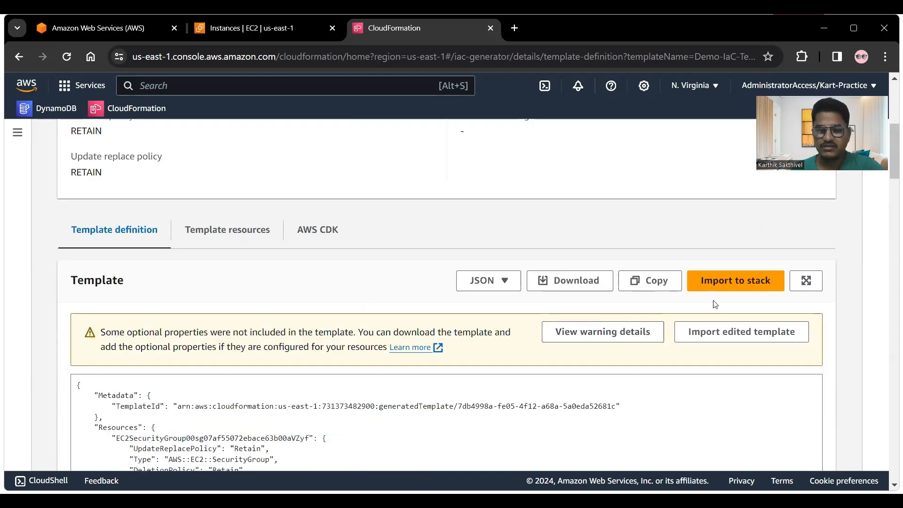
pyautogui.click(743, 287)
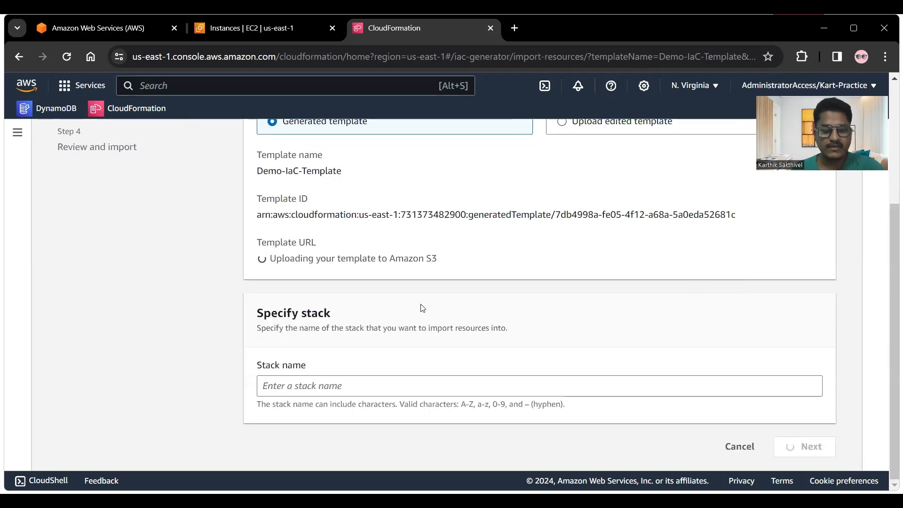
pyautogui.scroll(4, 484, 302)
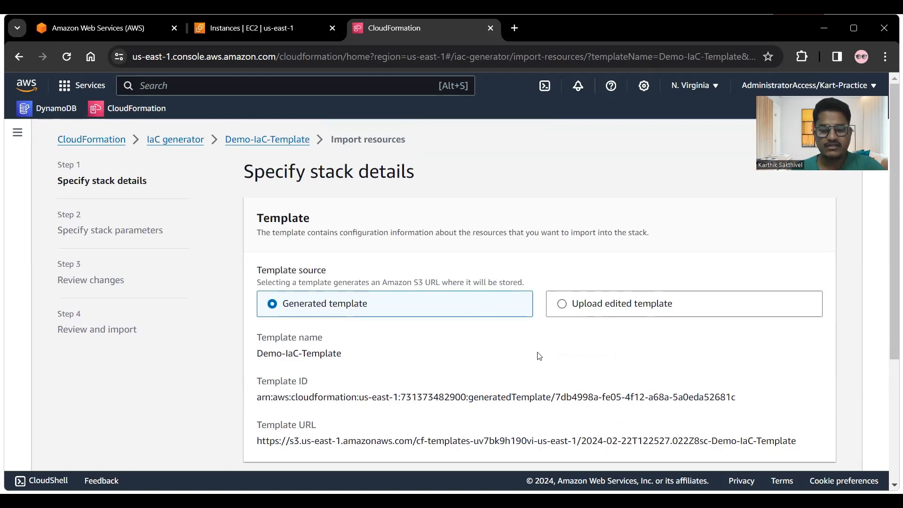
pyautogui.scroll(-4, 524, 356)
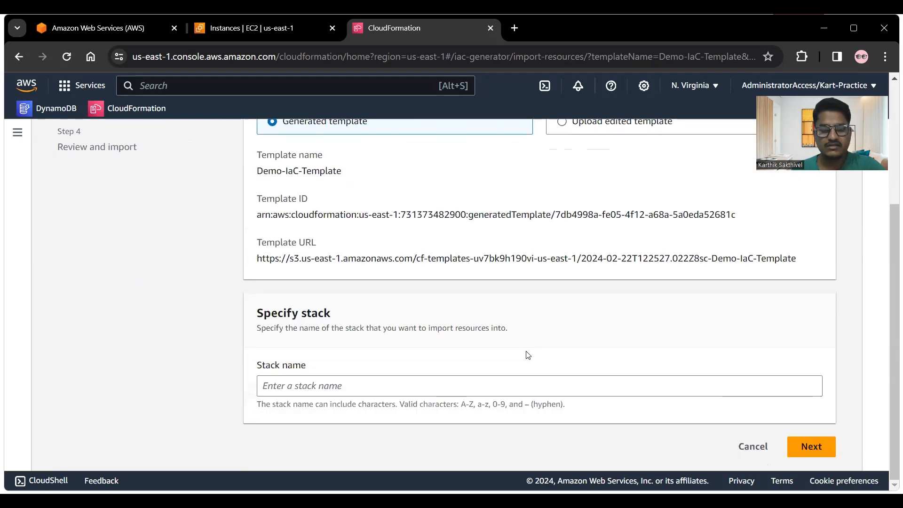
# Name the stack Demo-EC2-Stack and continue to the stack parameters.
pyautogui.click(336, 385)
pyautogui.write('Demo')
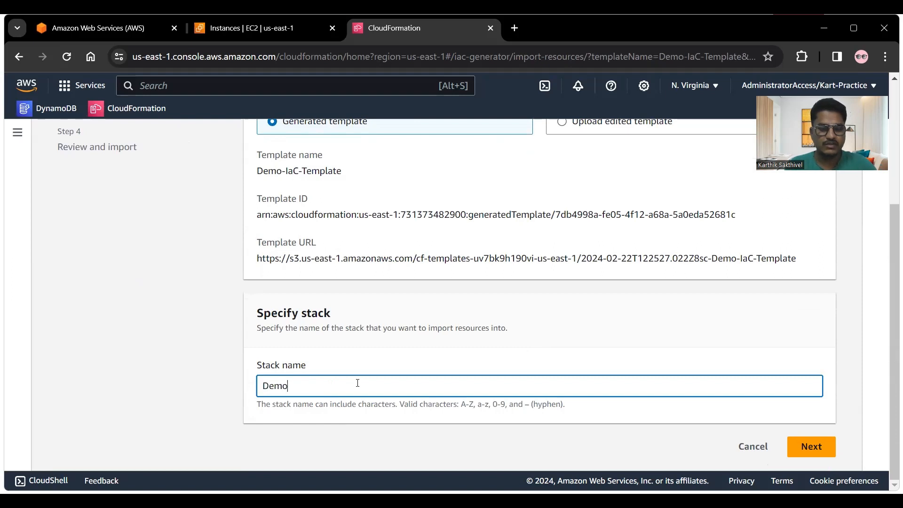
pyautogui.write('-EC')
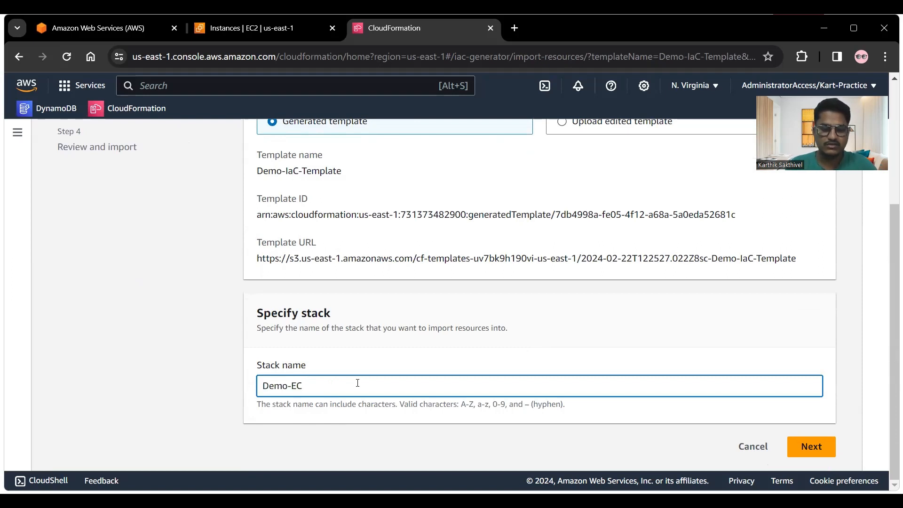
pyautogui.write('2-Stack')
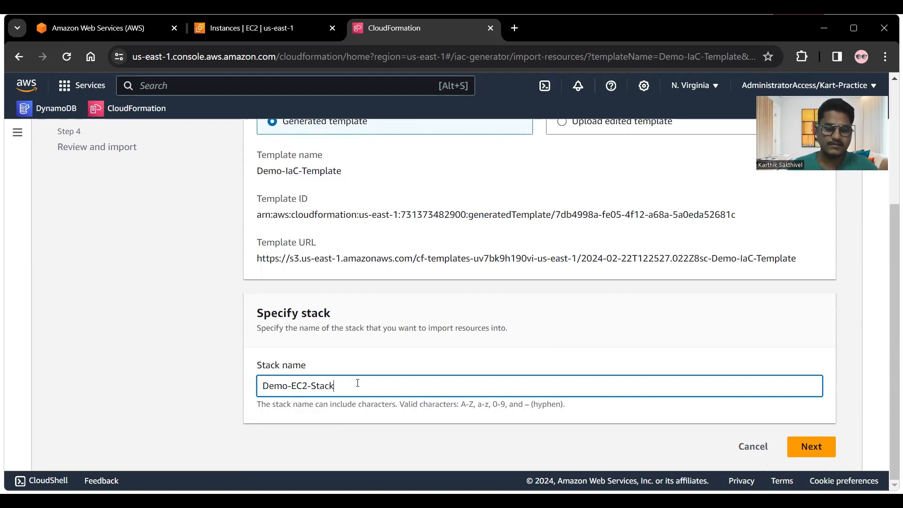
pyautogui.click(534, 330)
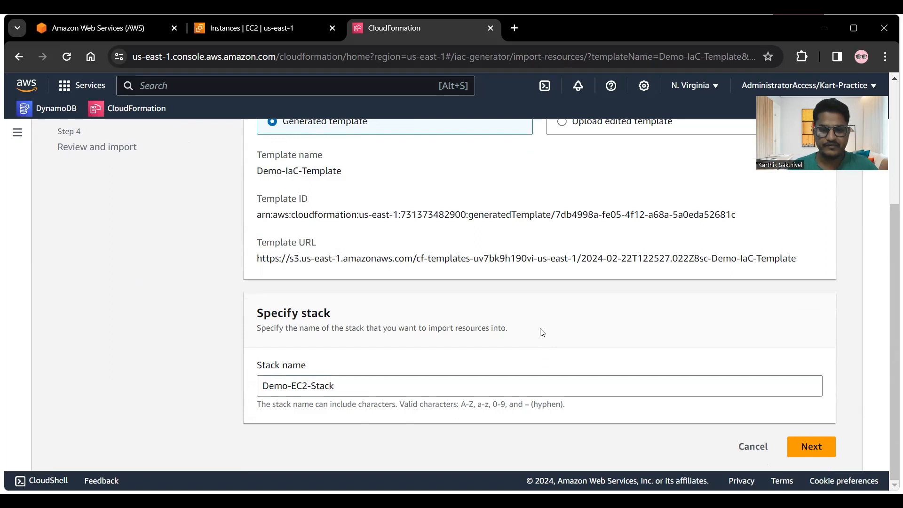
pyautogui.click(812, 447)
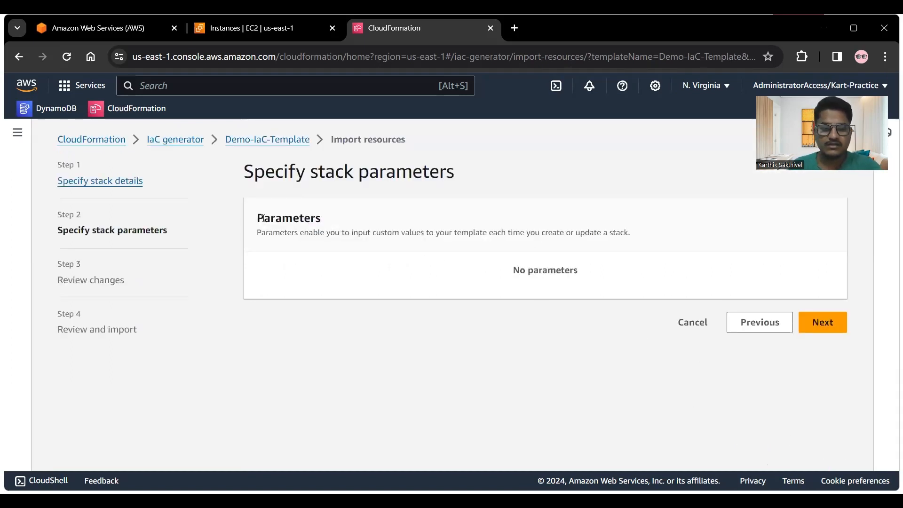
# Read the parameters description and check whether the stack needs any parameters.
pyautogui.moveTo(258, 218); pyautogui.dragTo(356, 222)
pyautogui.moveTo(300, 233); pyautogui.dragTo(412, 244)
pyautogui.click(409, 251)
pyautogui.moveTo(512, 270); pyautogui.dragTo(604, 274)
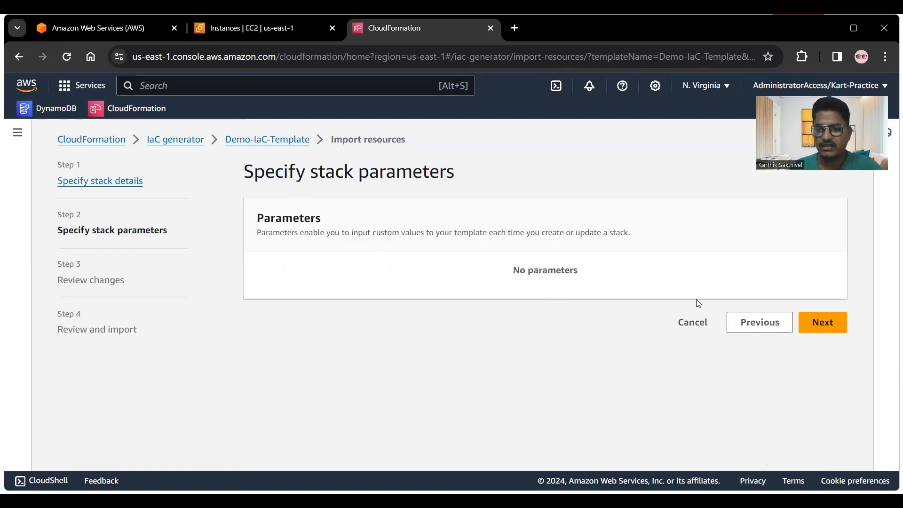
# Continue past the stack parameters and review the list of resource changes for the import.
pyautogui.click(833, 323)
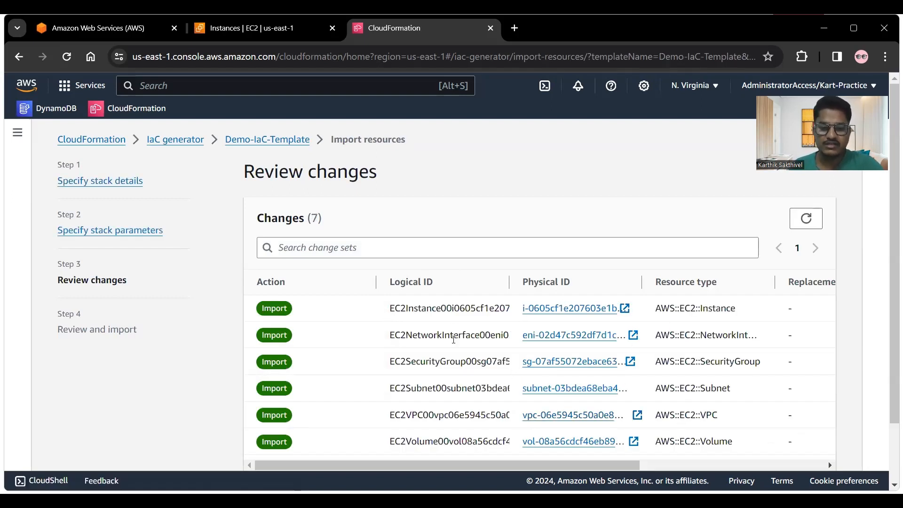
pyautogui.scroll(-1, 454, 339)
pyautogui.moveTo(495, 419); pyautogui.dragTo(400, 417)
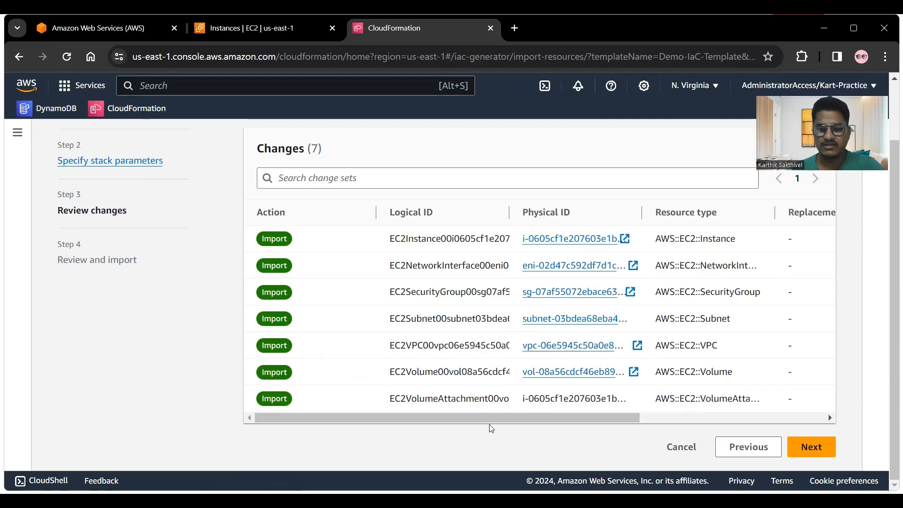
# Proceed to the final review, check the template details and changes, and import the resources into the stack.
pyautogui.click(812, 447)
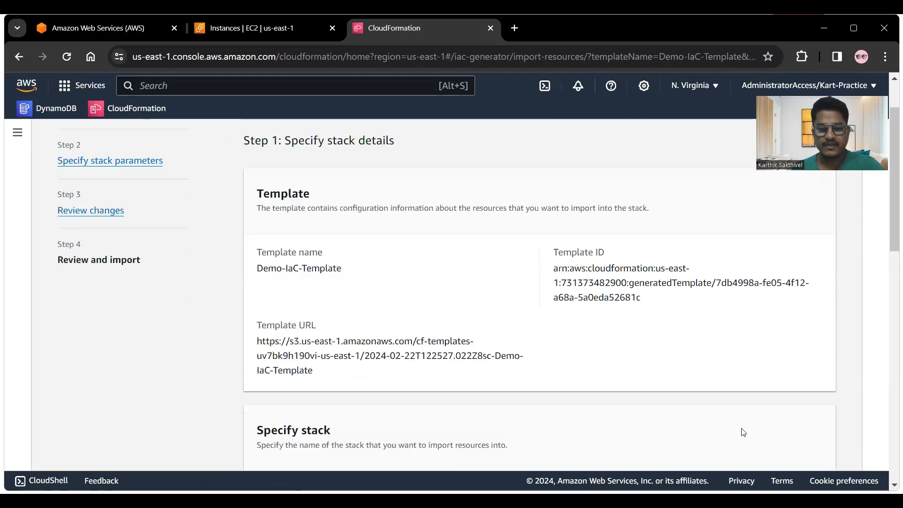
pyautogui.scroll(-10, 515, 347)
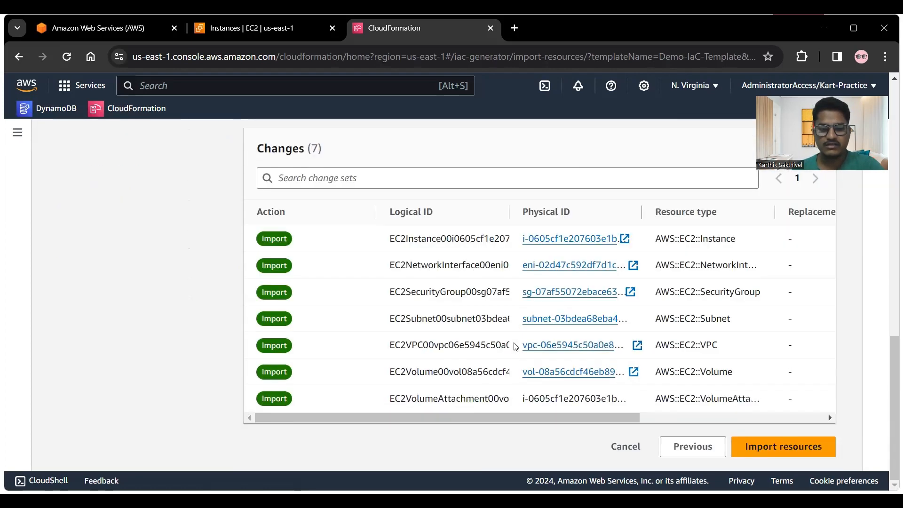
pyautogui.click(791, 455)
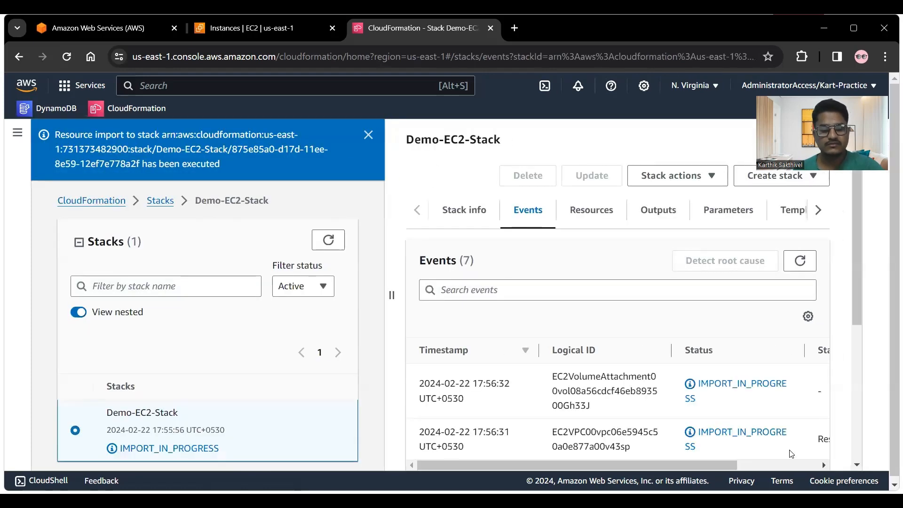
# Examine the import events and the stack's overview, tags and policy sections, and refresh the overview.
pyautogui.scroll(-3, 821, 456)
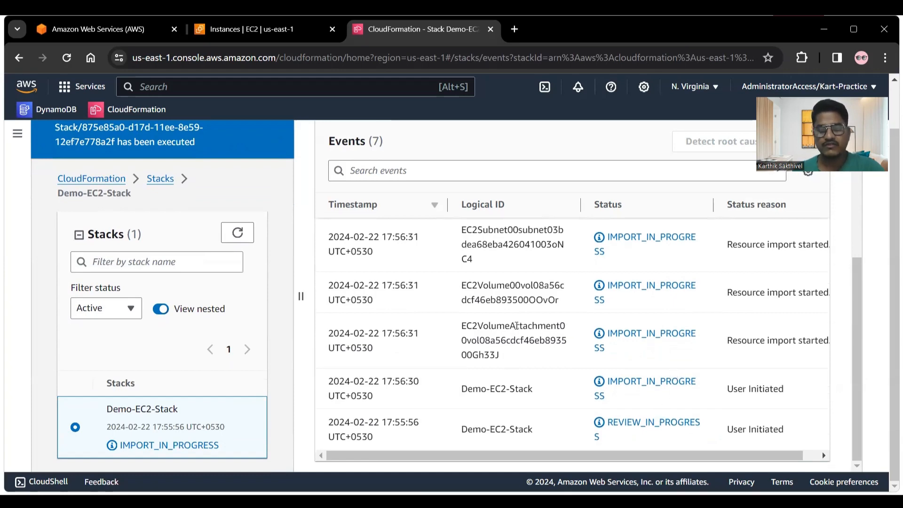
pyautogui.scroll(2, 516, 325)
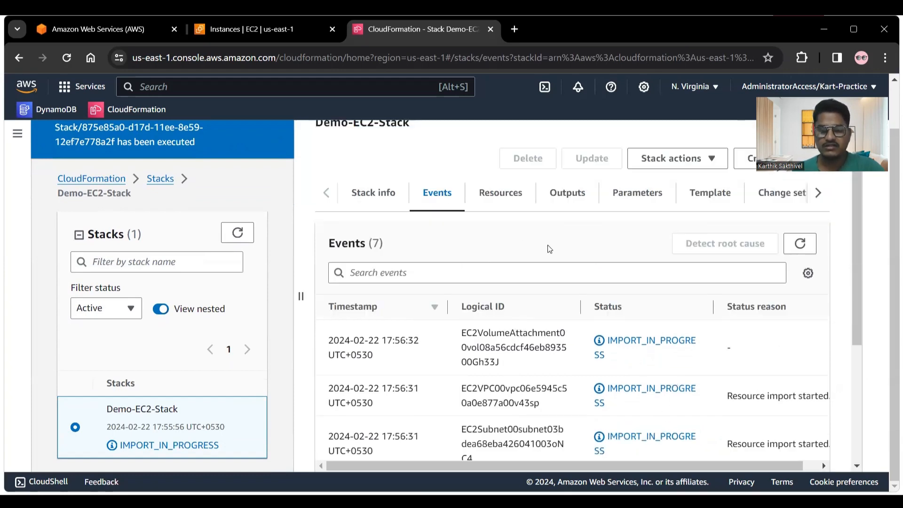
pyautogui.click(362, 196)
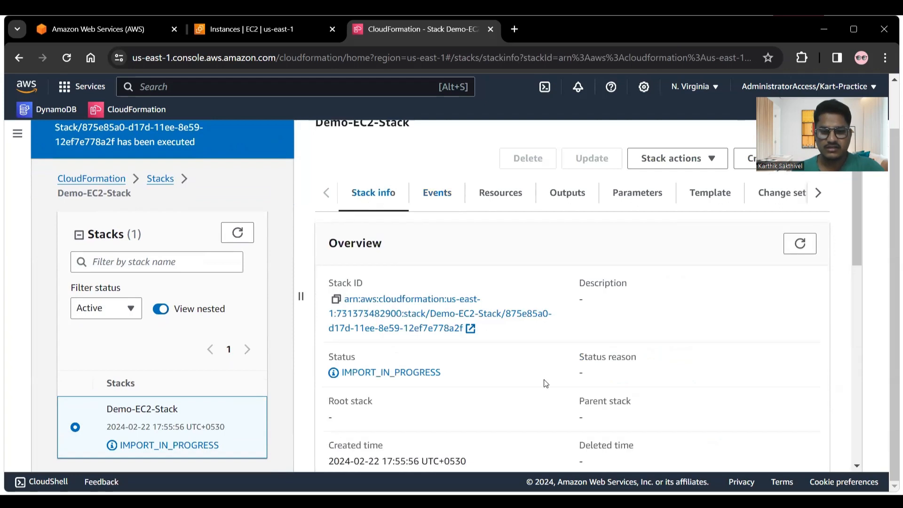
pyautogui.scroll(-4, 545, 383)
pyautogui.scroll(-8, 545, 383)
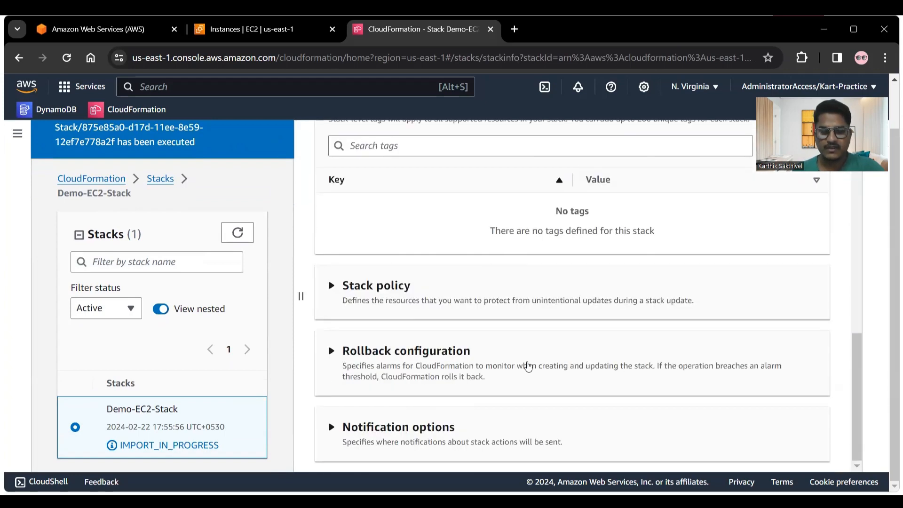
pyautogui.scroll(4, 461, 333)
pyautogui.scroll(4, 500, 299)
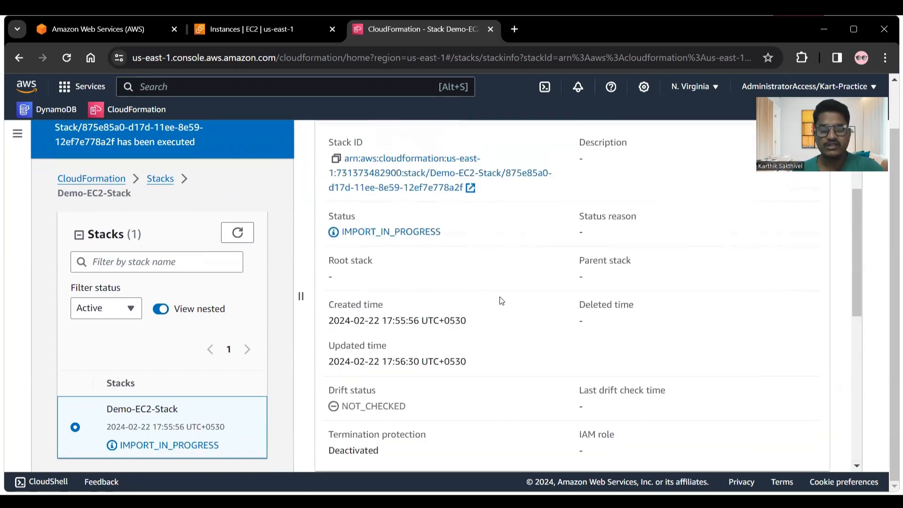
pyautogui.scroll(3, 512, 266)
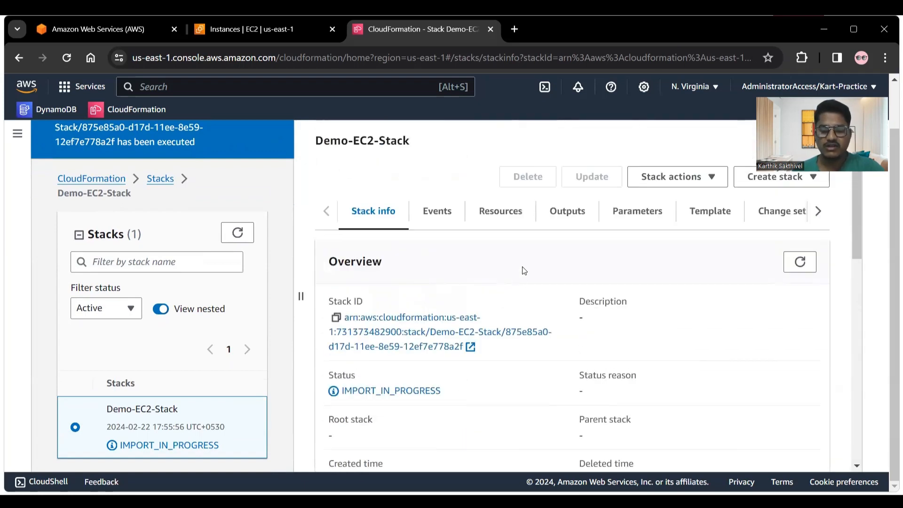
pyautogui.click(799, 262)
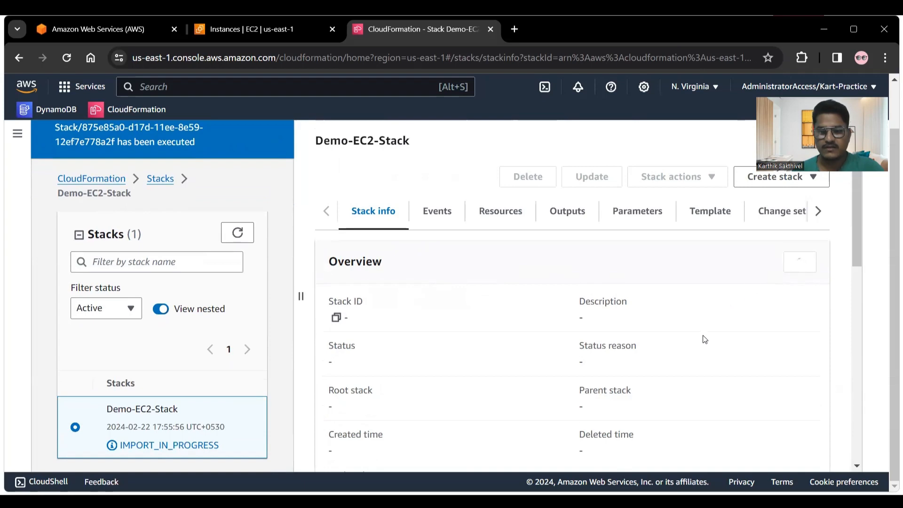
# Check the import status of each resource in Demo-EC2-Stack, from the EC2 instance to the VPC.
pyautogui.click(437, 211)
pyautogui.click(483, 212)
pyautogui.scroll(-5, 422, 373)
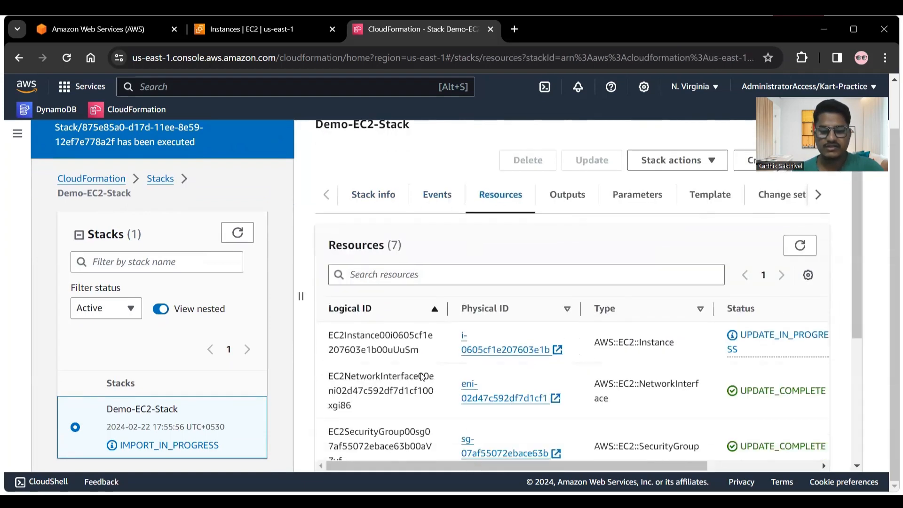
pyautogui.scroll(-1, 422, 373)
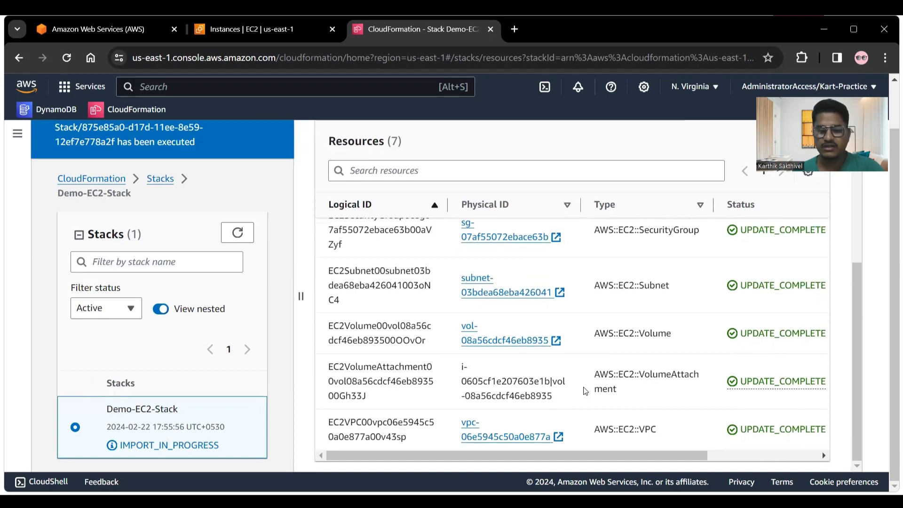
pyautogui.scroll(5, 628, 348)
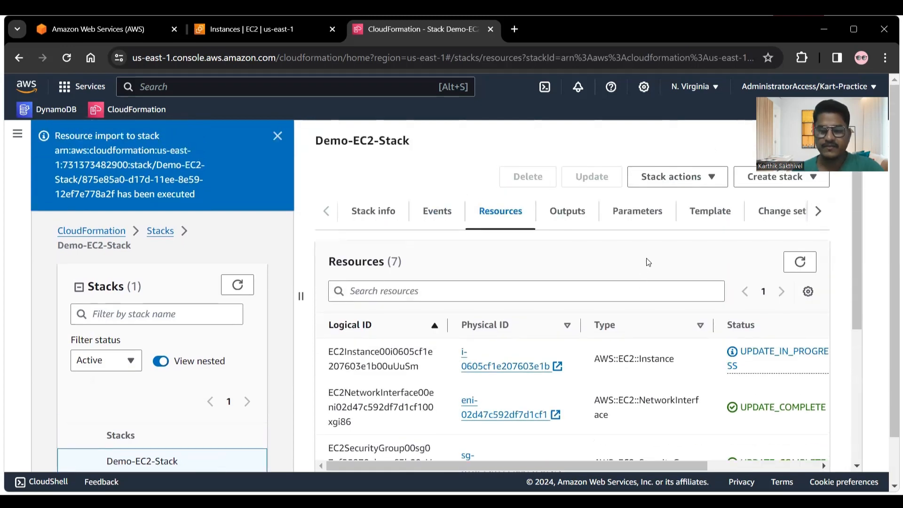
# Return to the stack overview to check the import status and dismiss the resource import notification.
pyautogui.click(379, 210)
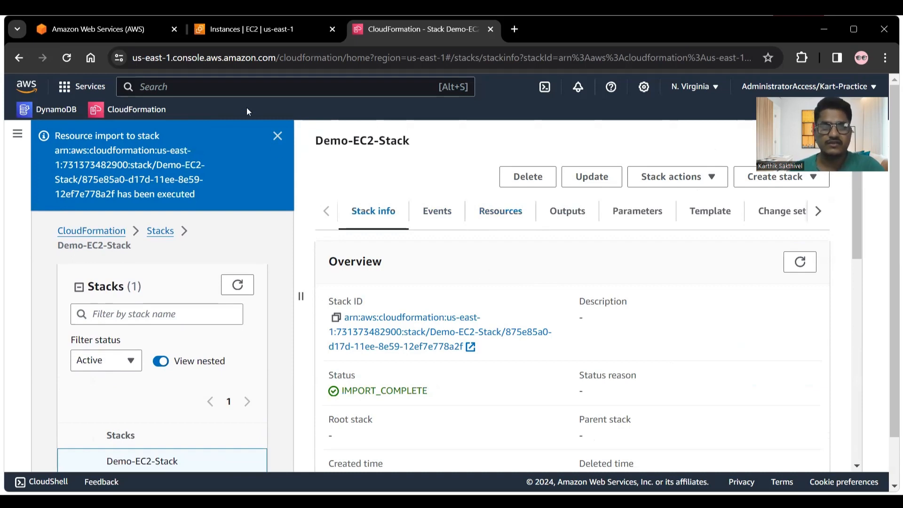
pyautogui.click(277, 136)
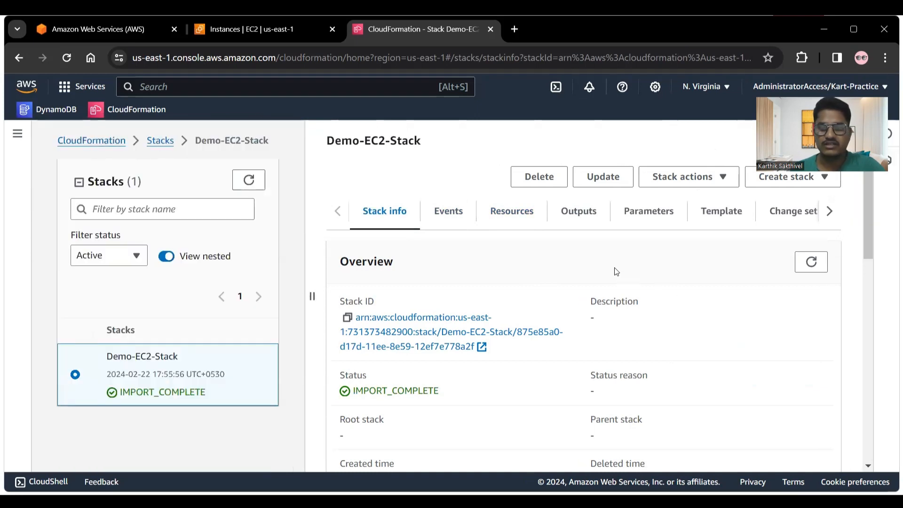